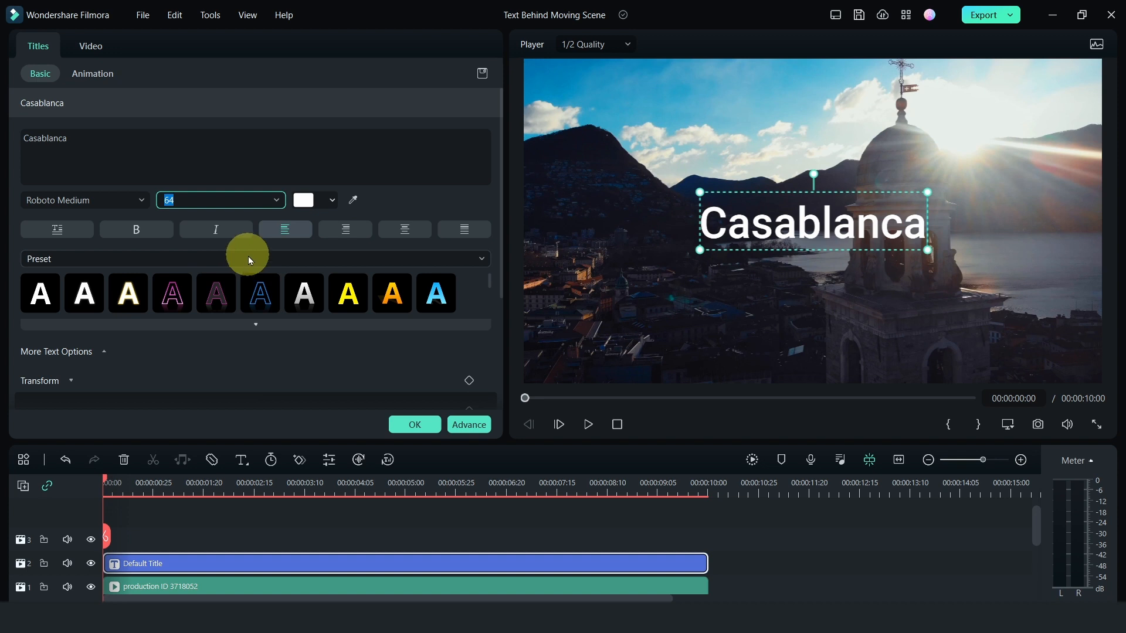
- Set the Casablanca title's font size to 56 and move it onto the mountains, just left of the tower
click(279, 200)
scroll(238, 287, up, 2)
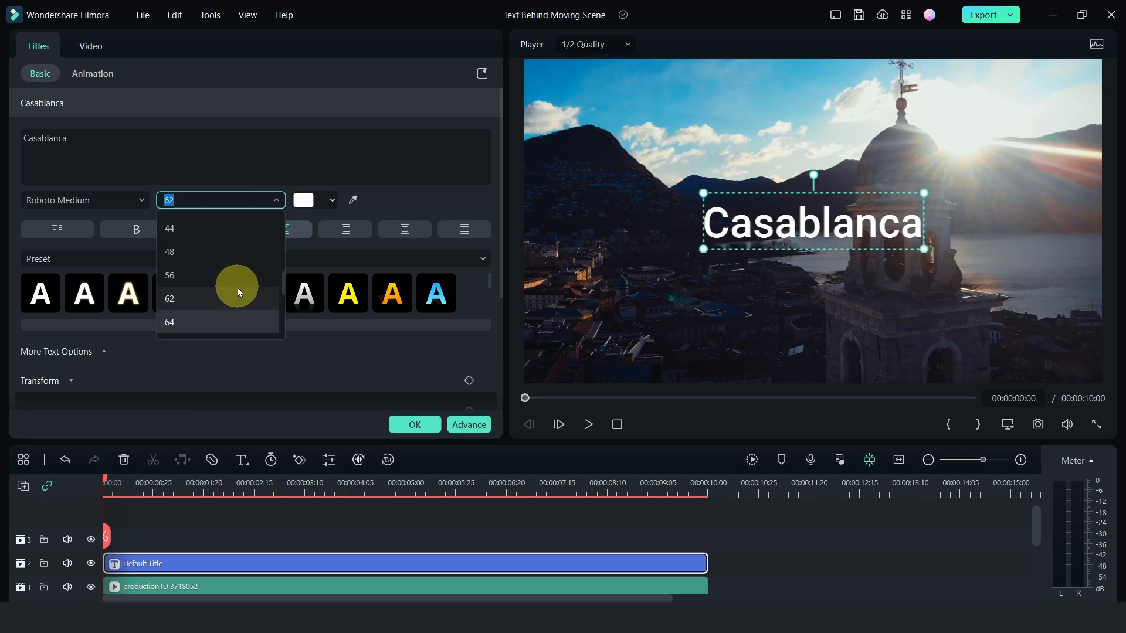
click(205, 281)
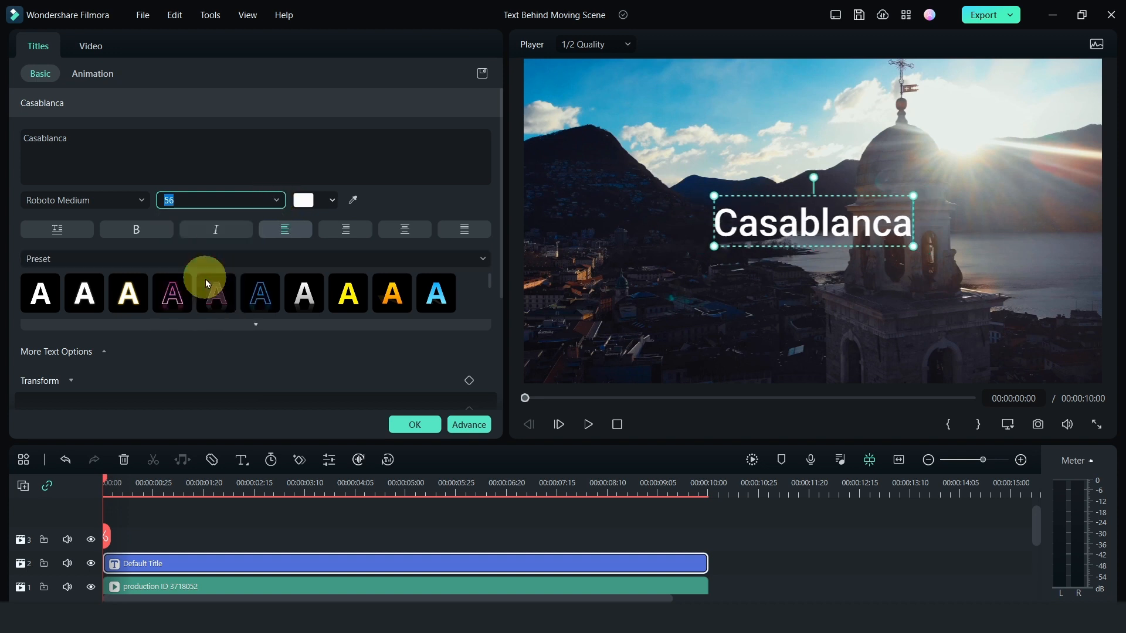
click(809, 214)
click(434, 423)
click(815, 223)
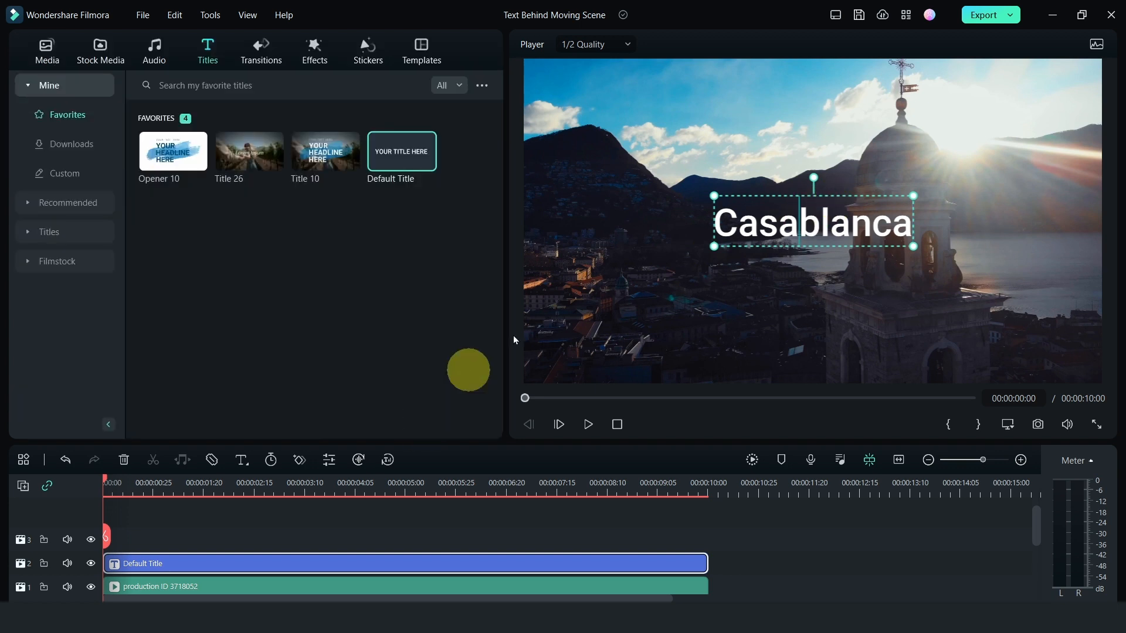
drag(815, 223, 735, 210)
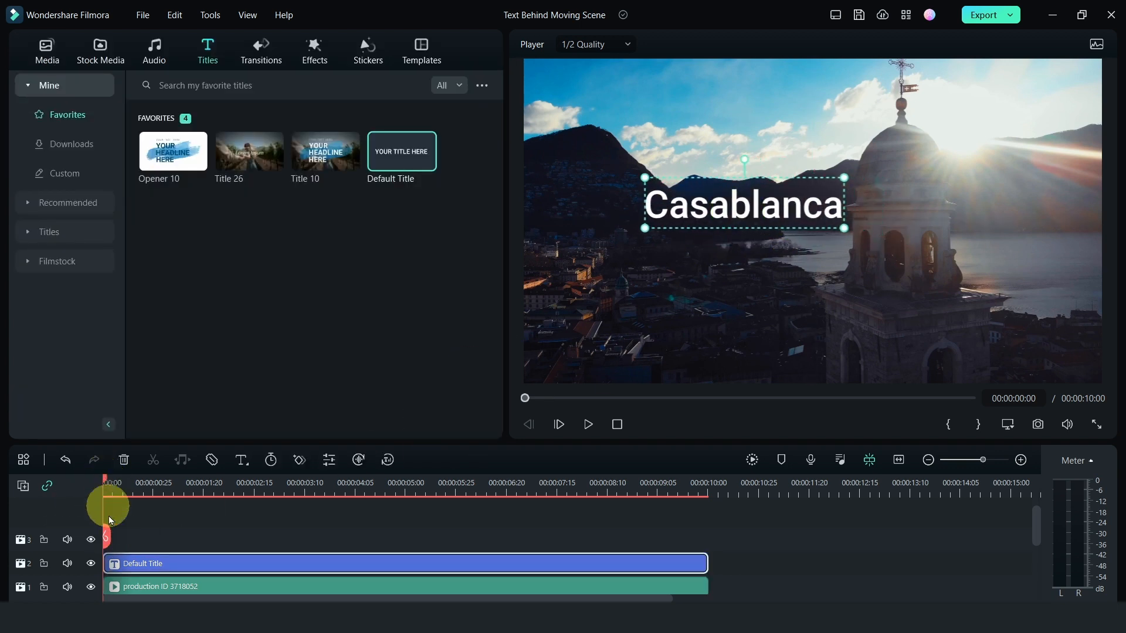
- Place the title beside the tower near the clip's end and add a Position keyframe at 00:00:09:27
drag(106, 482, 693, 512)
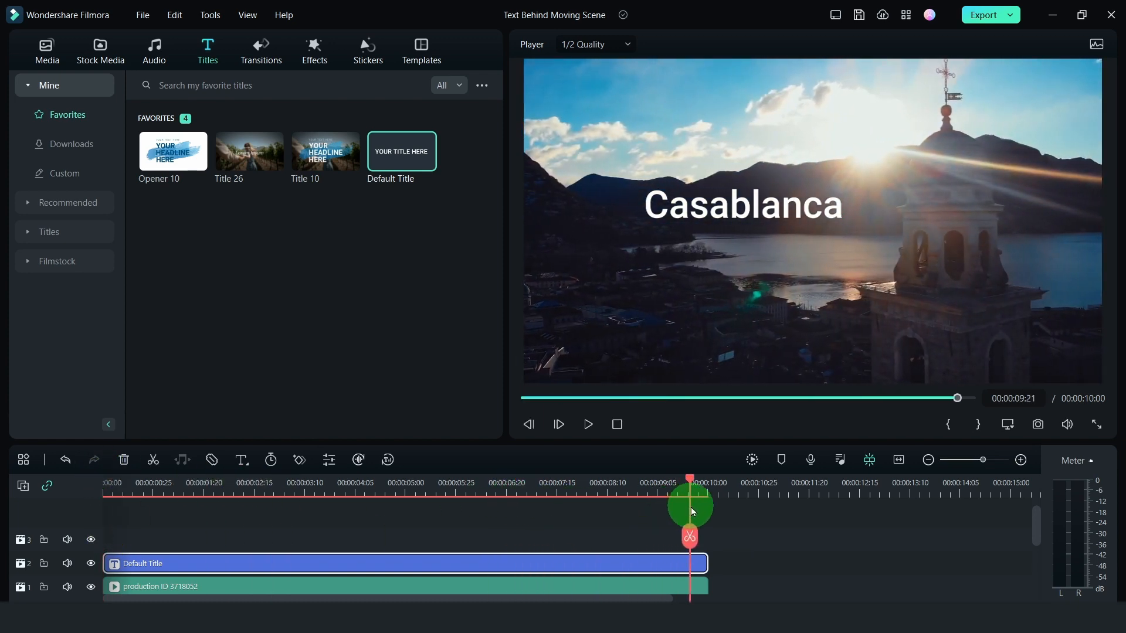
mouse_move(753, 195)
mouse_down()
mouse_move(804, 209)
mouse_move(764, 214)
mouse_up()
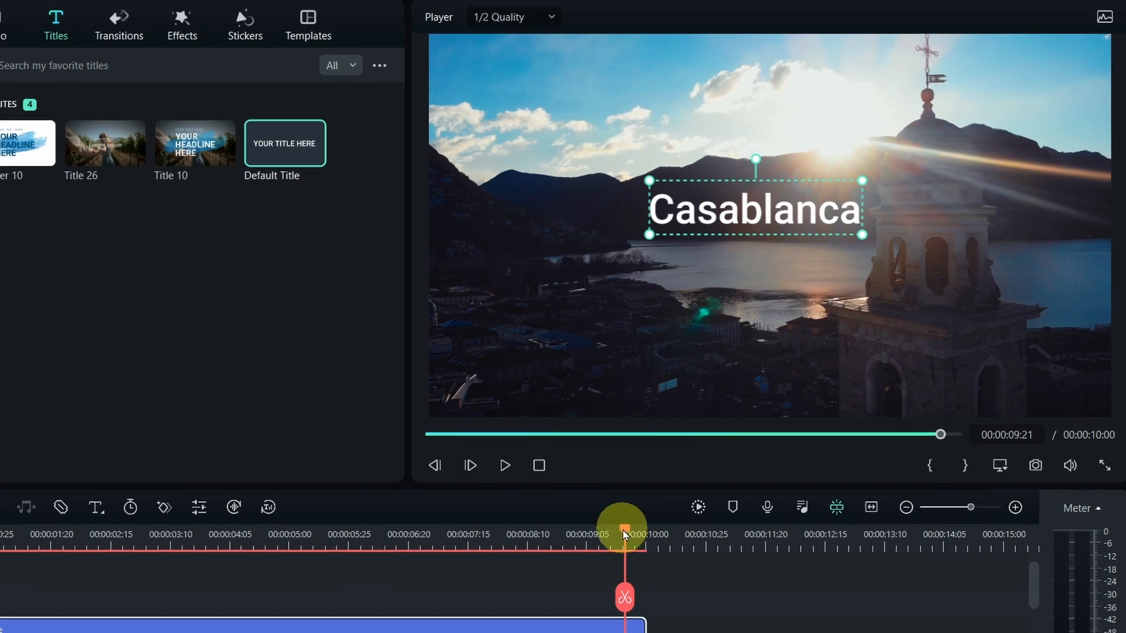
drag(622, 530, 641, 530)
double_click(510, 626)
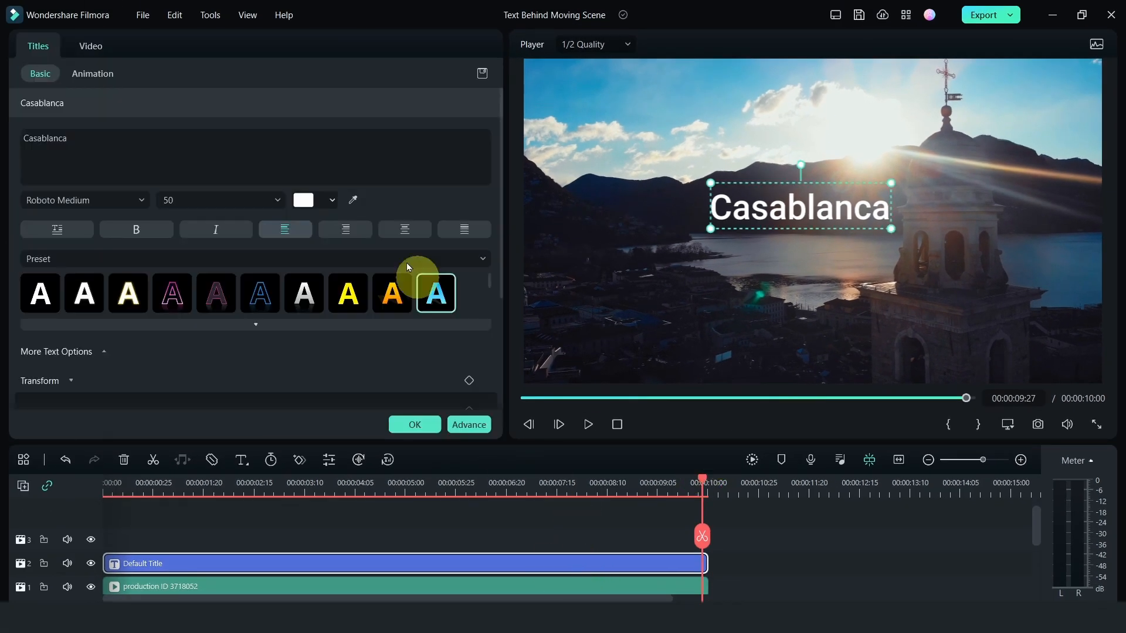
scroll(411, 211, down, 1)
scroll(410, 240, down, 3)
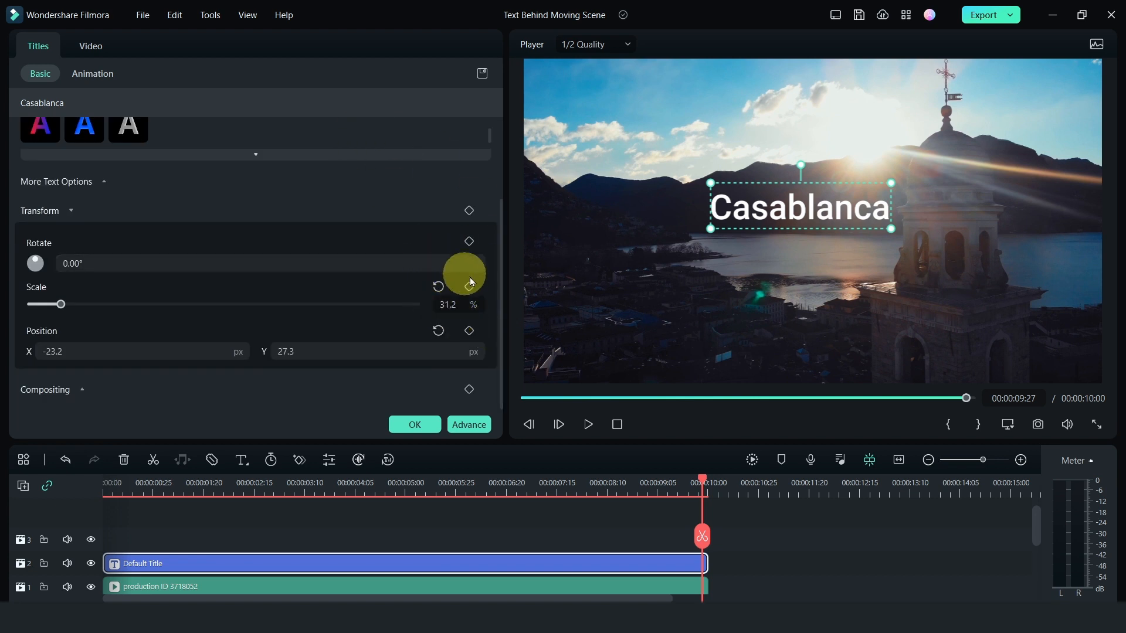
click(469, 330)
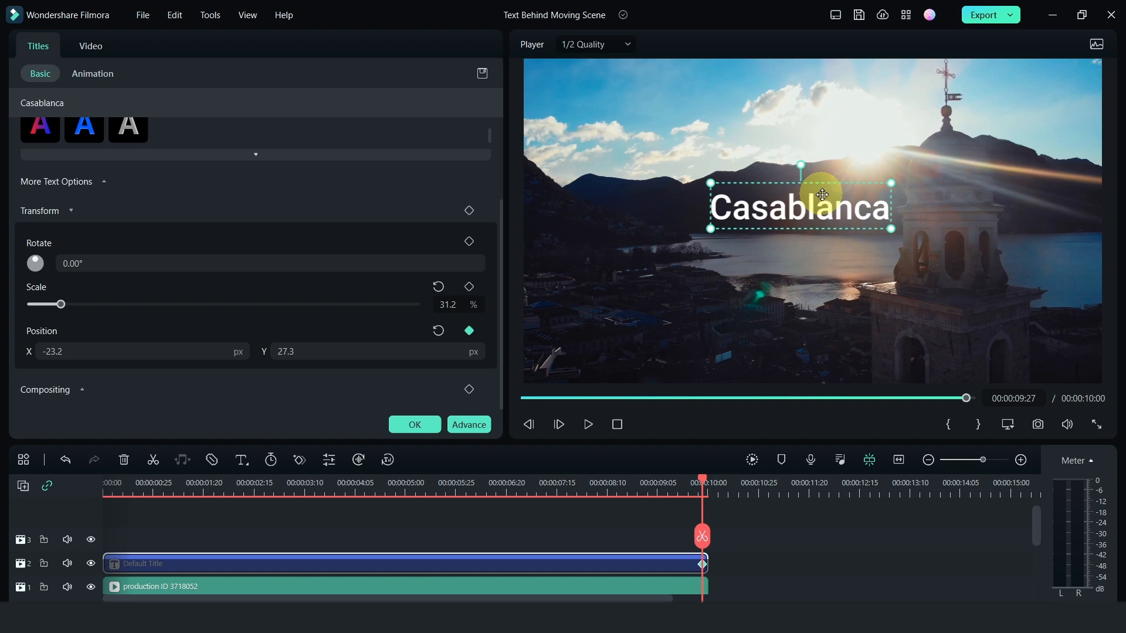
- Add a Position keyframe at 00:00:00:02 and move the title horizontally across the tower to the frame's right edge
drag(704, 487, 107, 488)
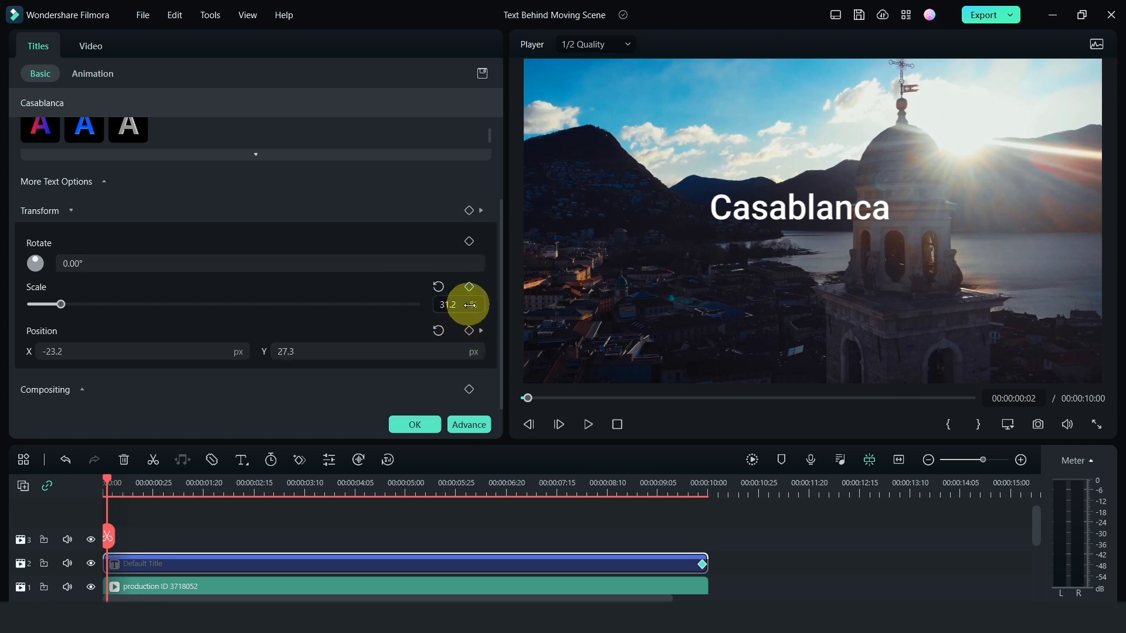
click(469, 331)
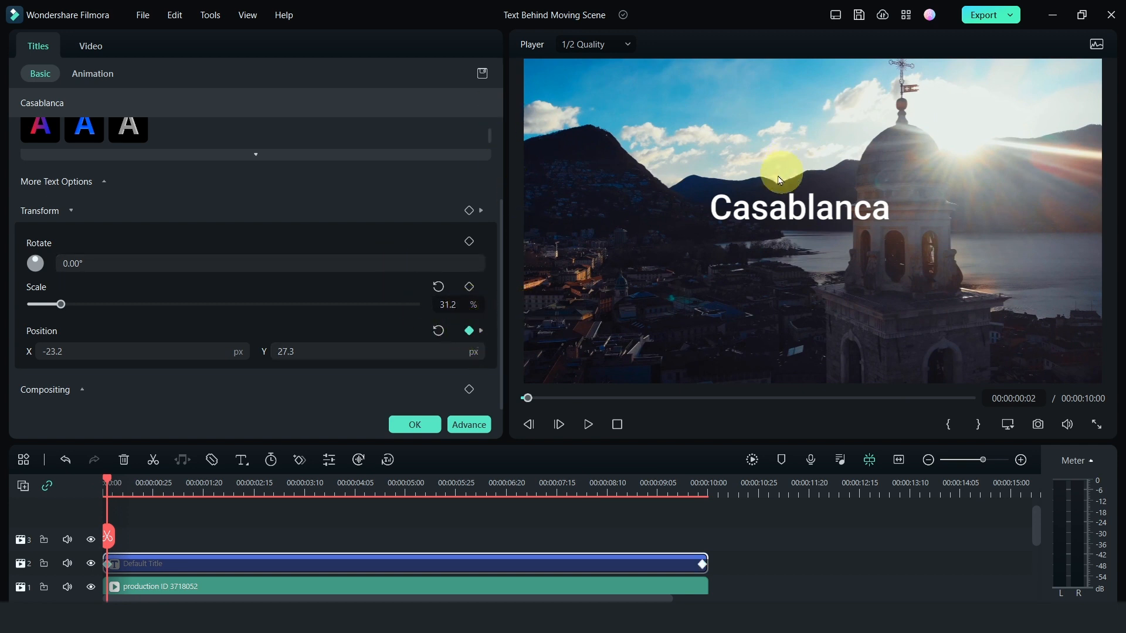
drag(758, 208, 1002, 212)
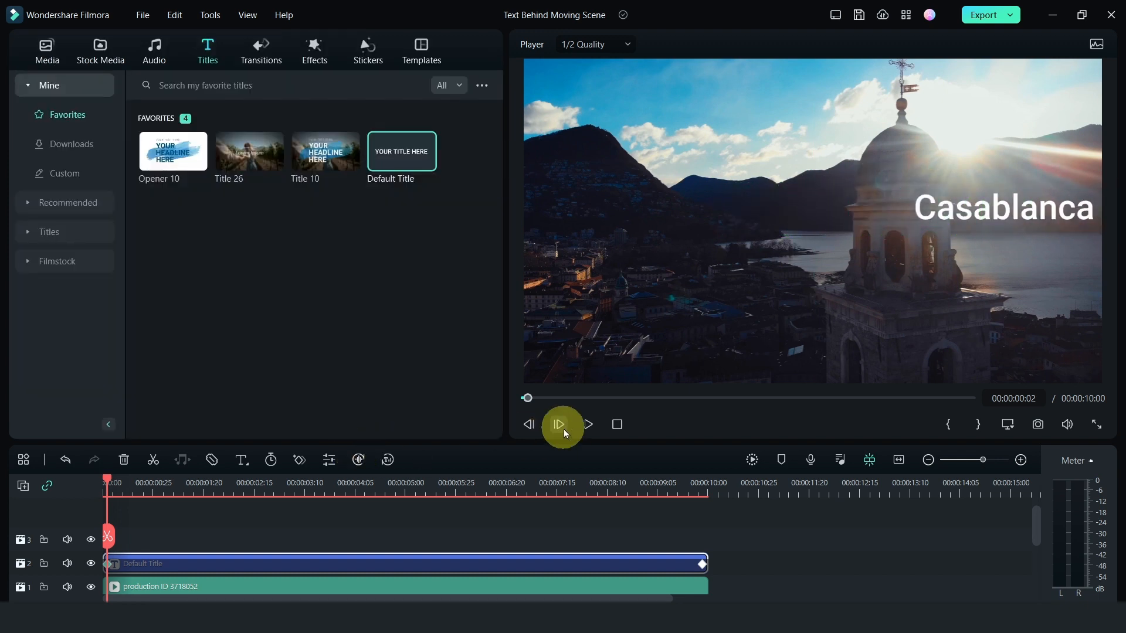
- Play back the start of the sequence to check the title's movement across the tower
click(588, 425)
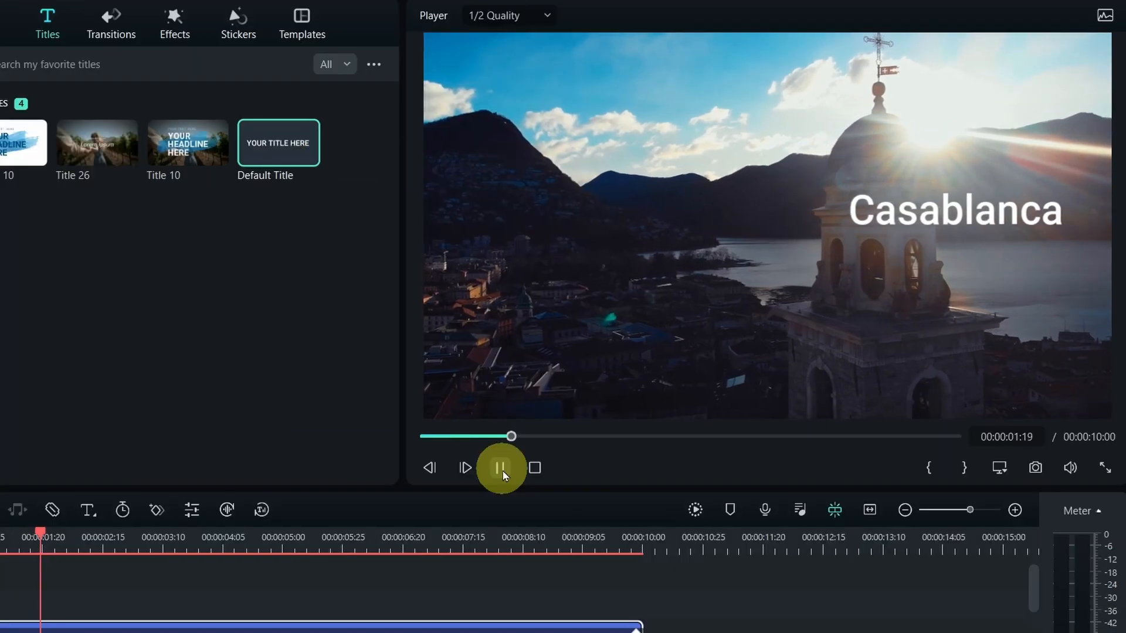
click(501, 470)
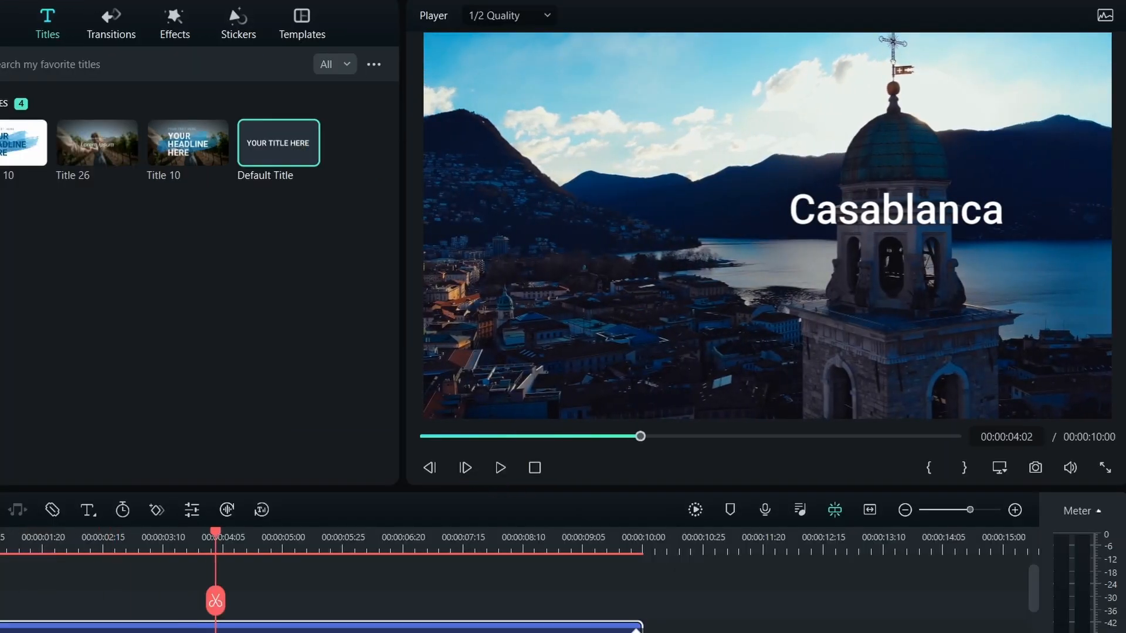
click(0, 537)
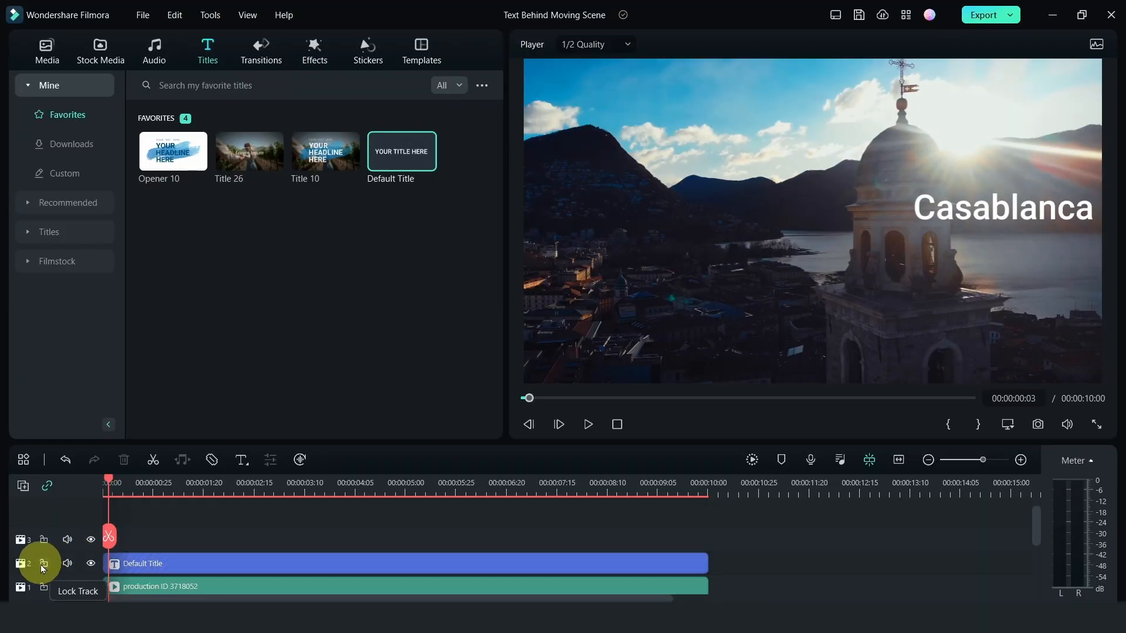
- Lock the title track and duplicate the production ID 3718052 clip onto track 3, starting at the timeline's beginning
click(43, 564)
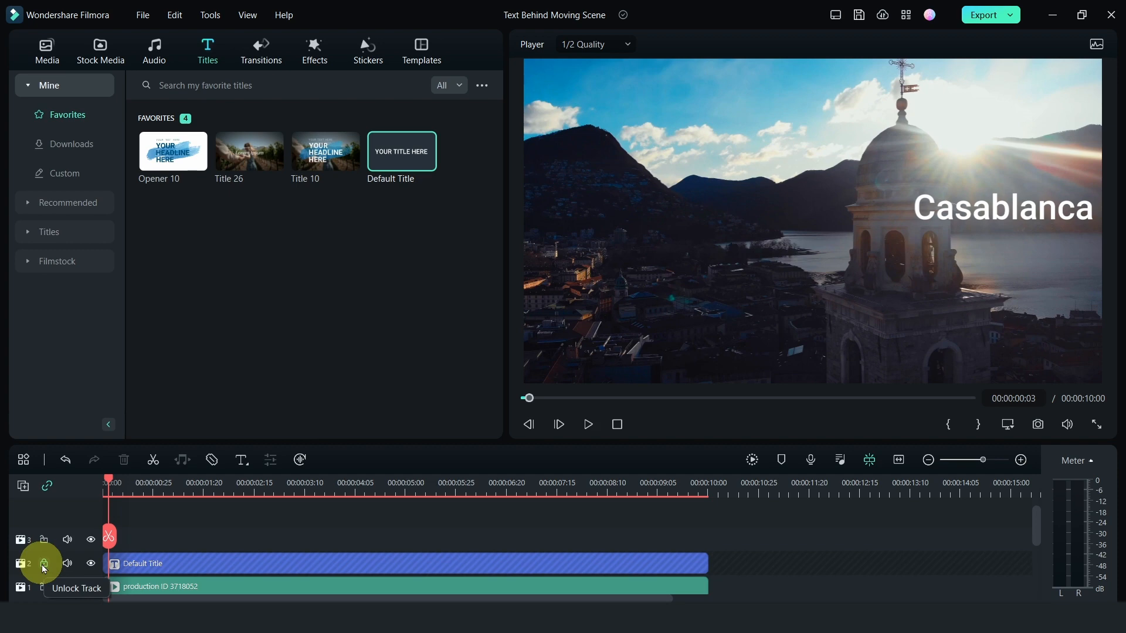
click(230, 587)
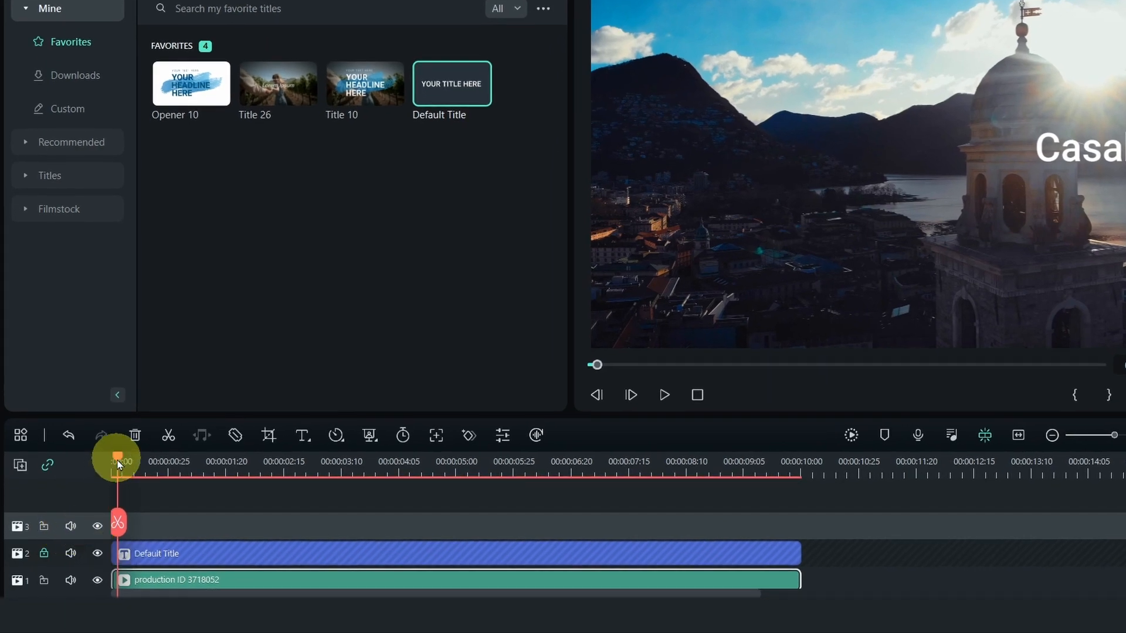
key(ctrl+v)
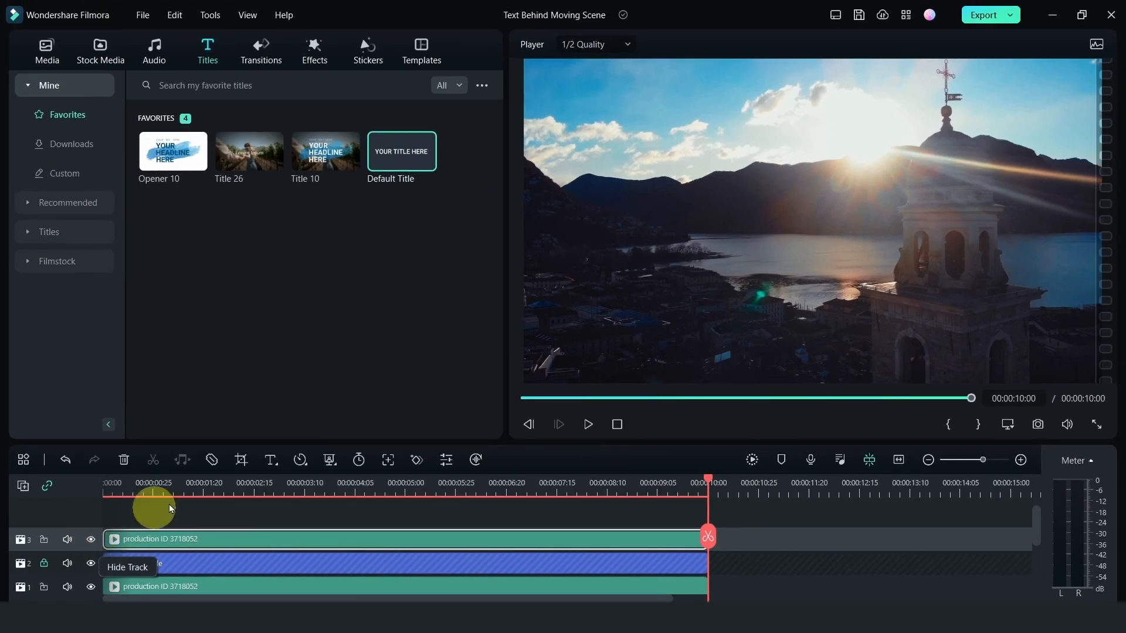
- Toggle track 3's visibility at 00:00:01:16 to compare the picture with and without the duplicated clip
click(196, 485)
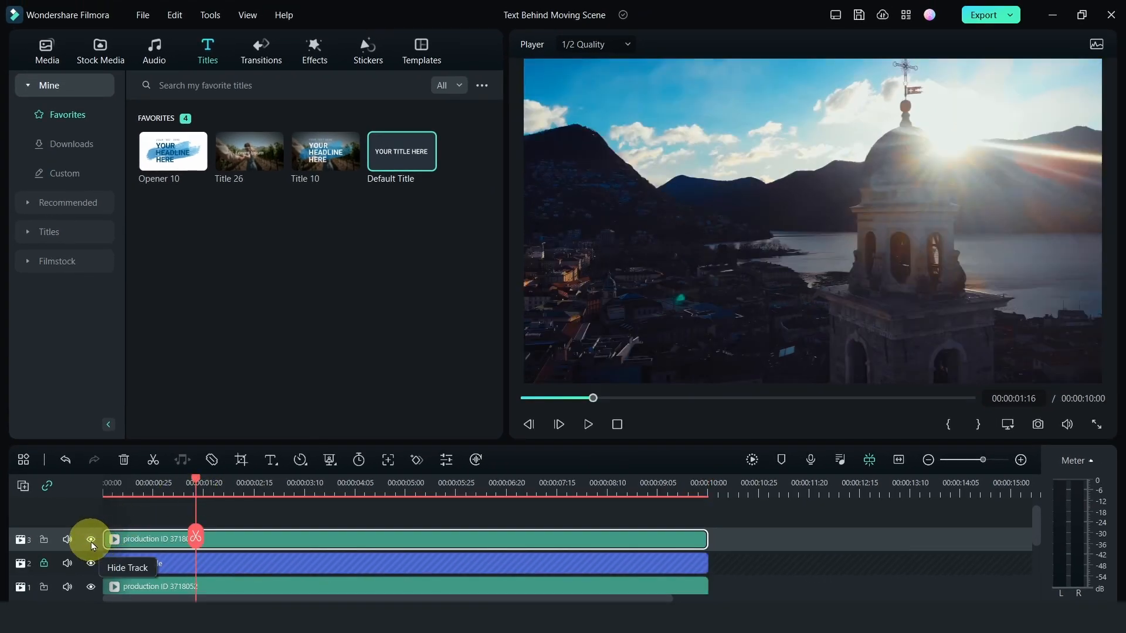
click(91, 540)
click(91, 540)
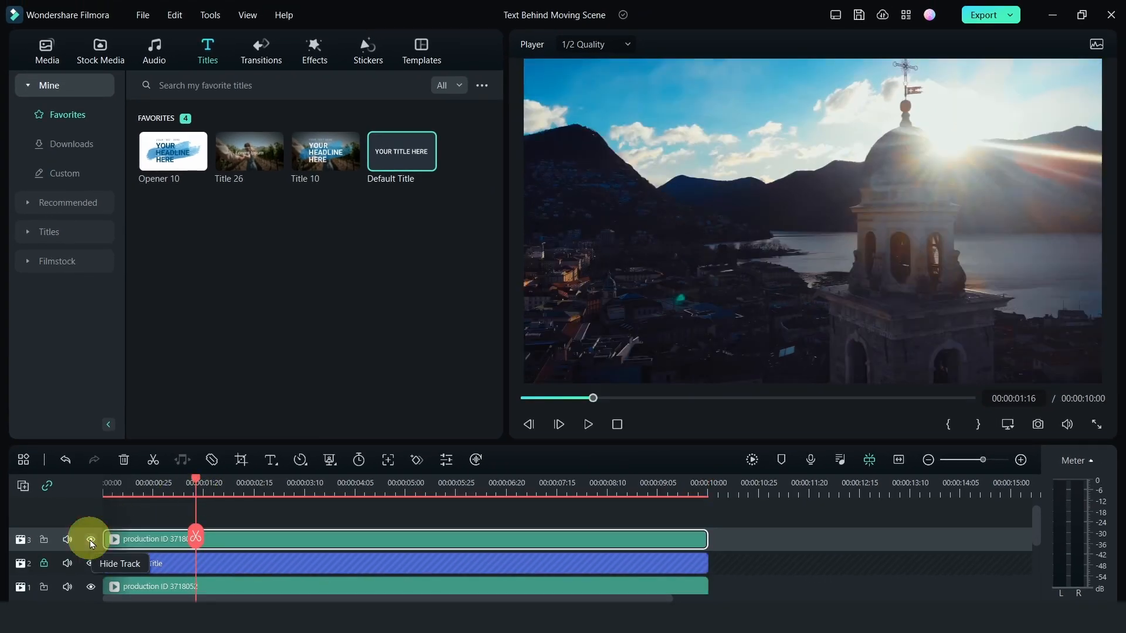
click(91, 540)
click(91, 540)
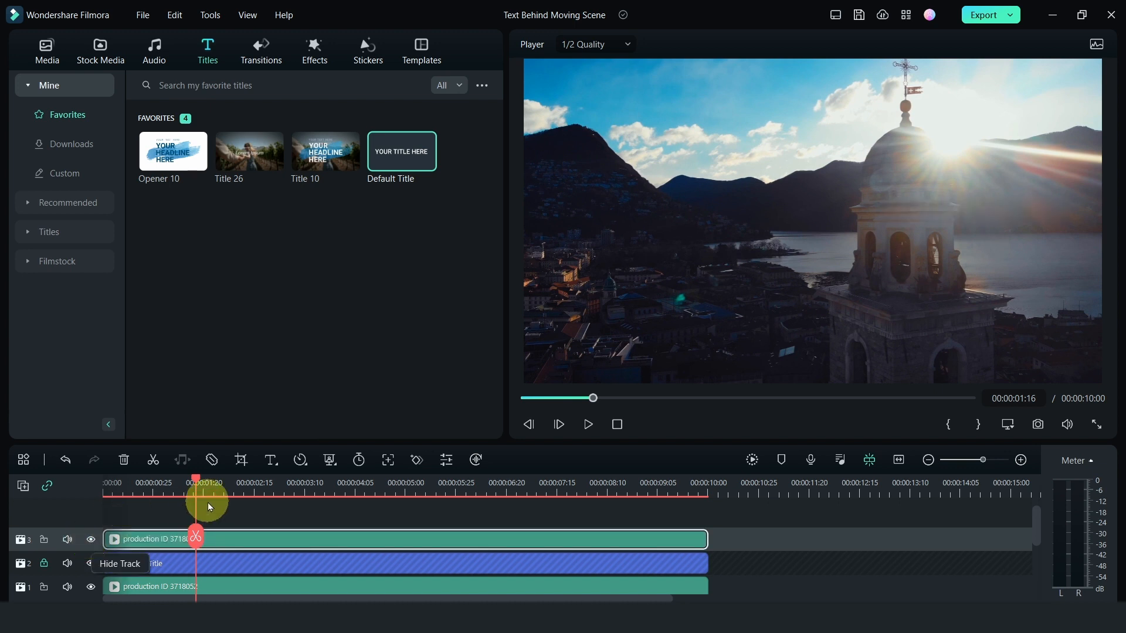
- Start a Draw Mask on the duplicated clip on track 3 at 00:00:00:11
drag(198, 486, 125, 497)
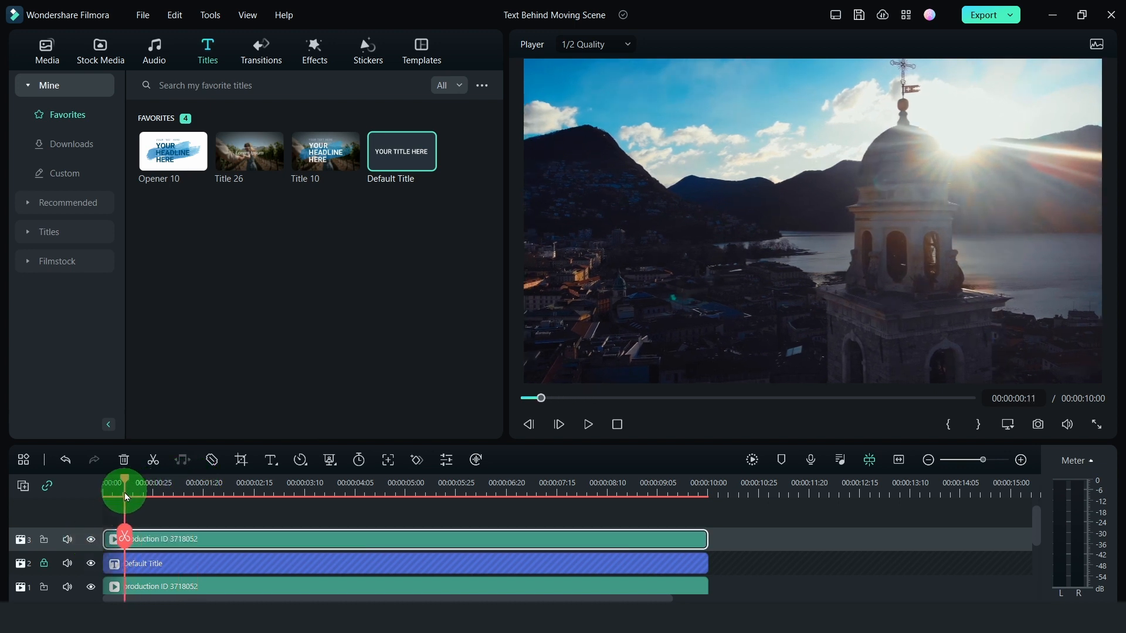
double_click(151, 538)
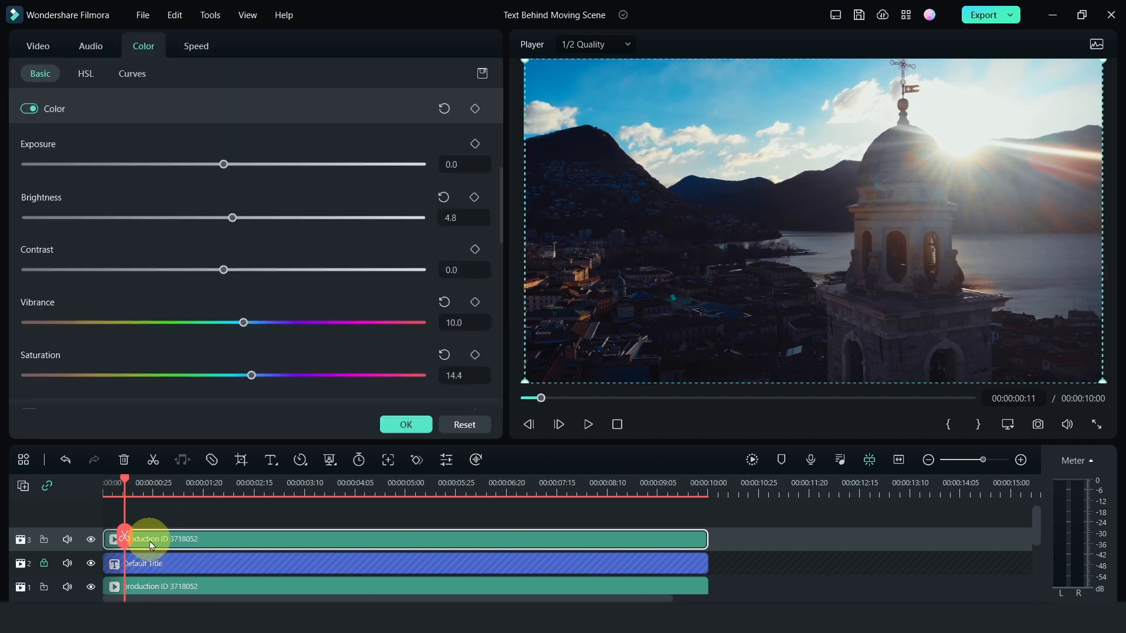
click(46, 51)
click(85, 75)
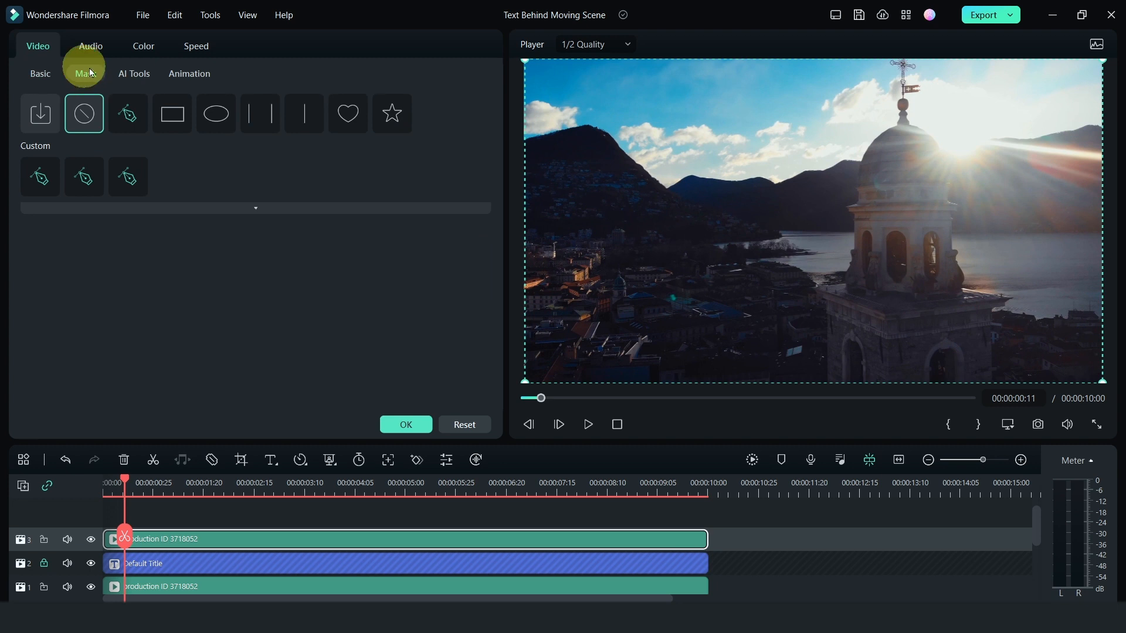
click(128, 115)
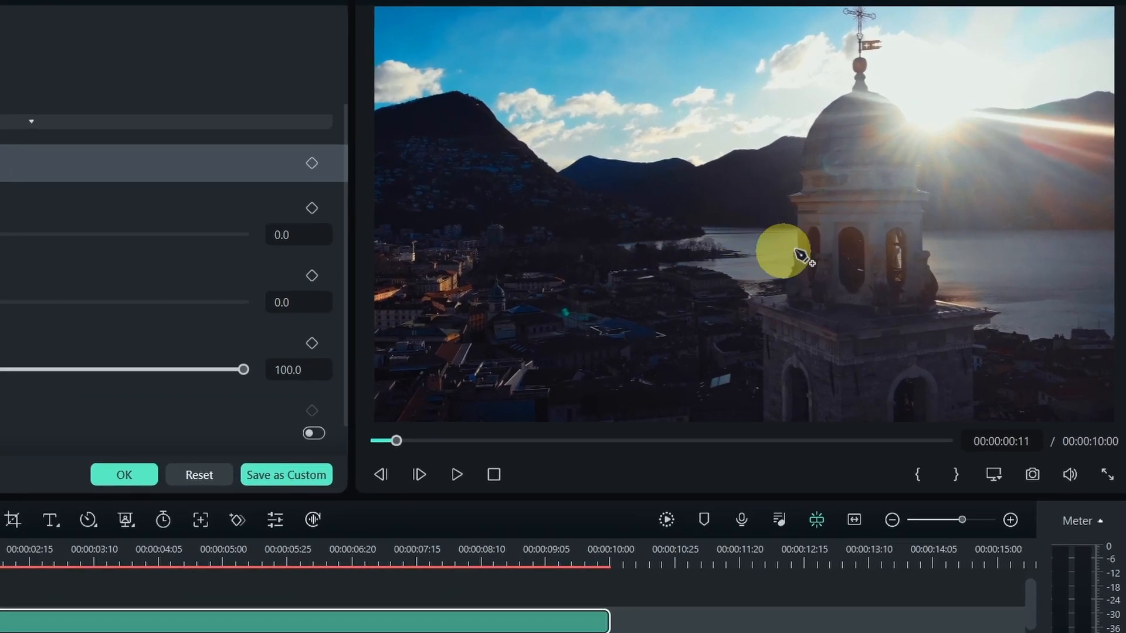
- Trace a closed mask around the tower's section between dome and arches, and add a Draw Mask keyframe at 00:00:00:11
click(996, 475)
mouse_move(991, 573)
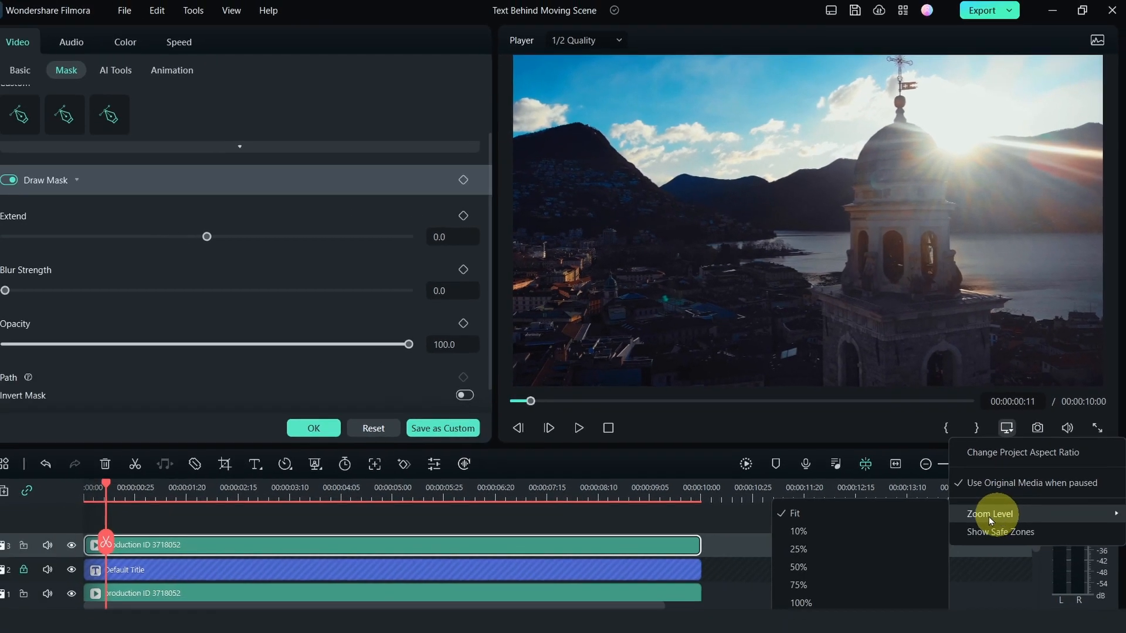
click(838, 599)
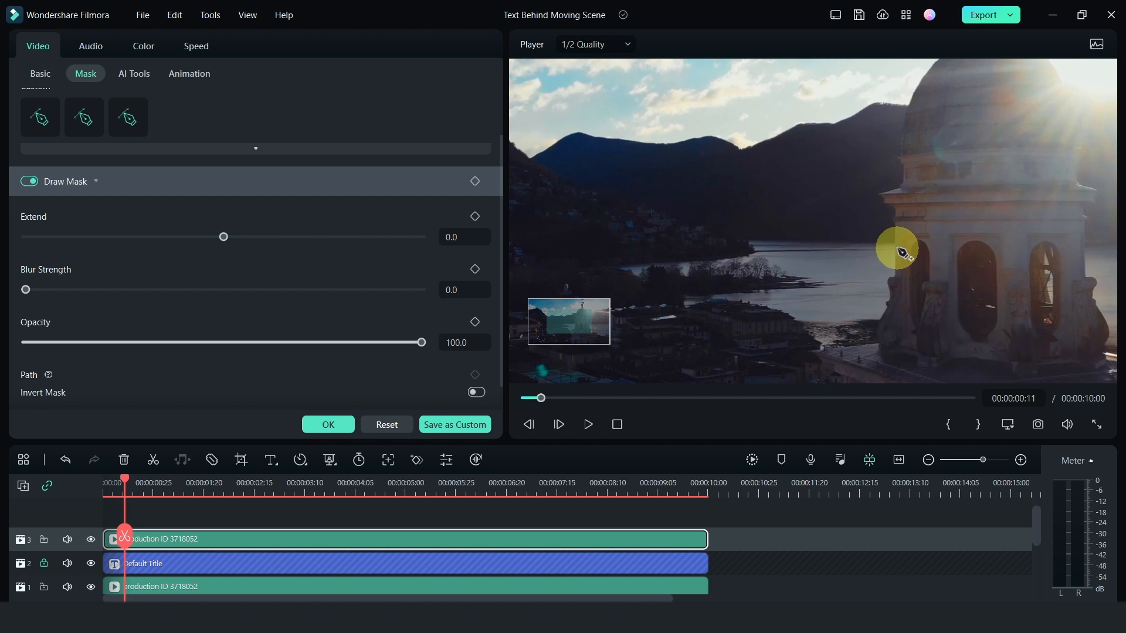
click(893, 223)
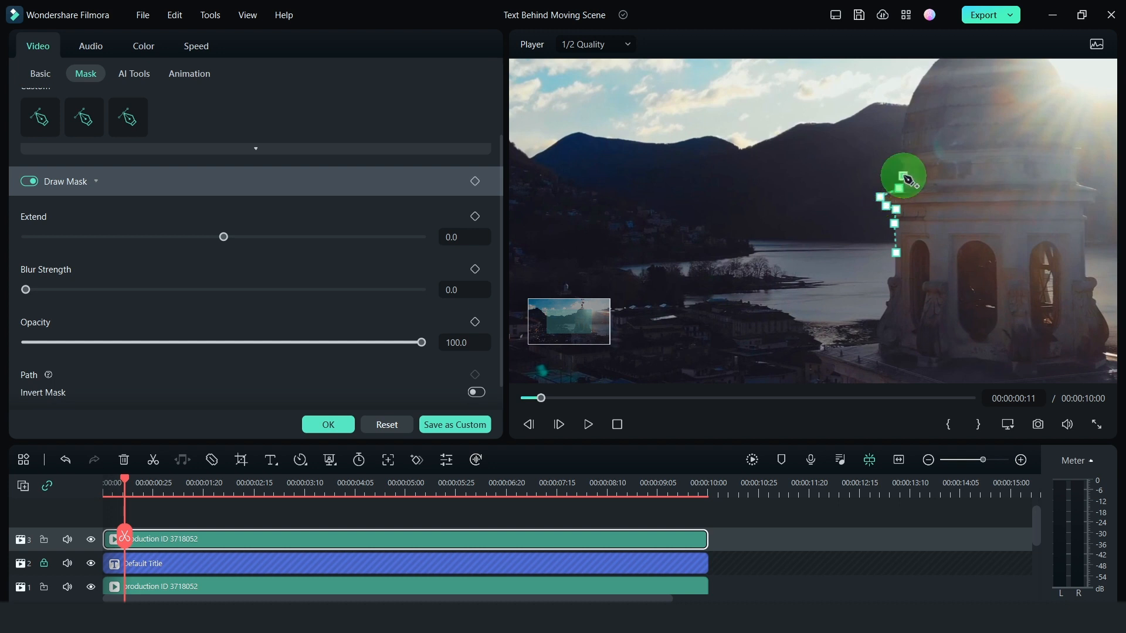
click(902, 147)
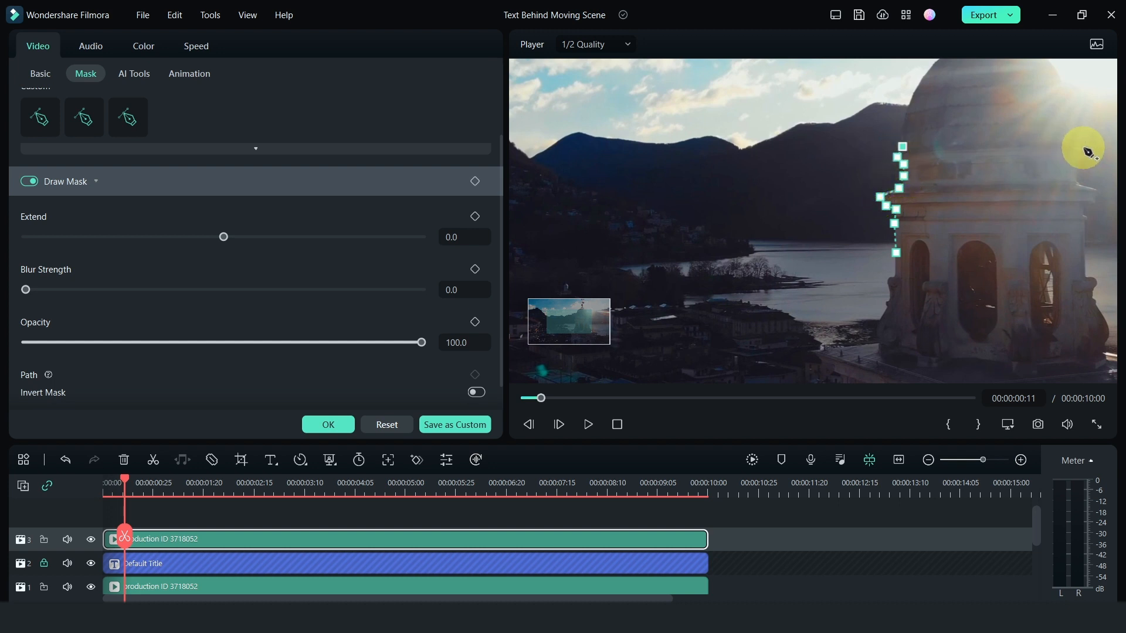
click(1087, 190)
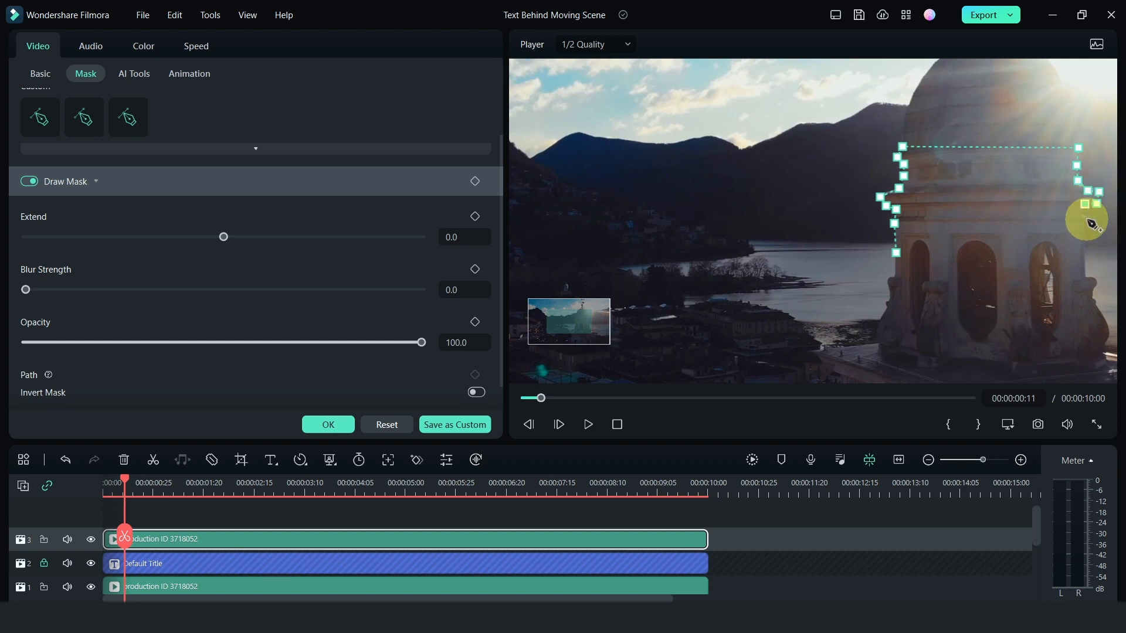
click(896, 267)
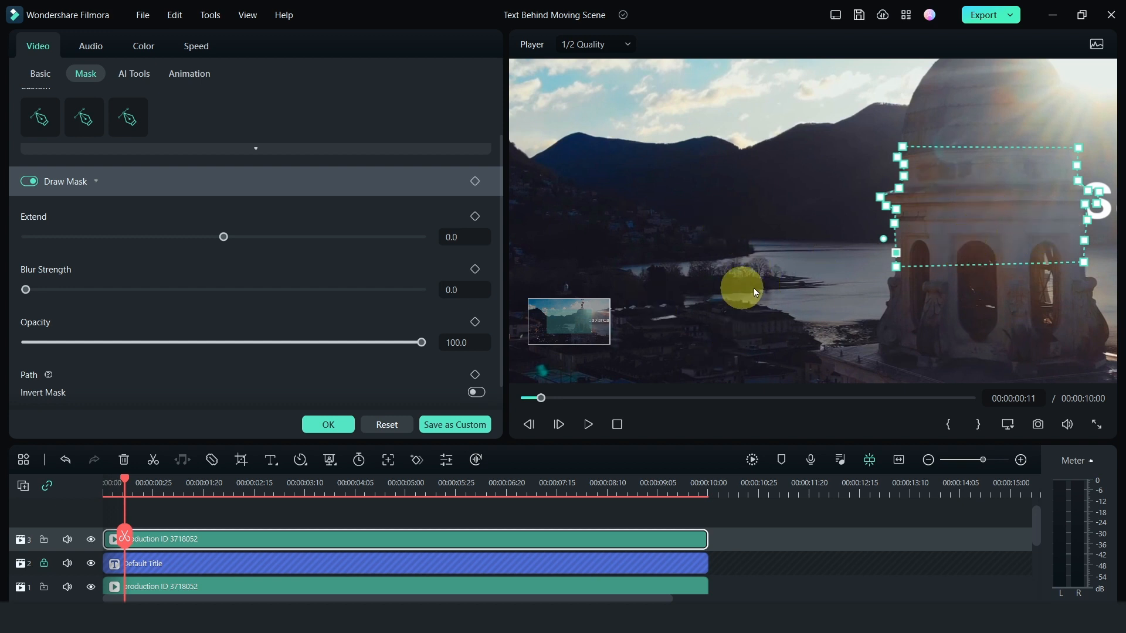
click(475, 182)
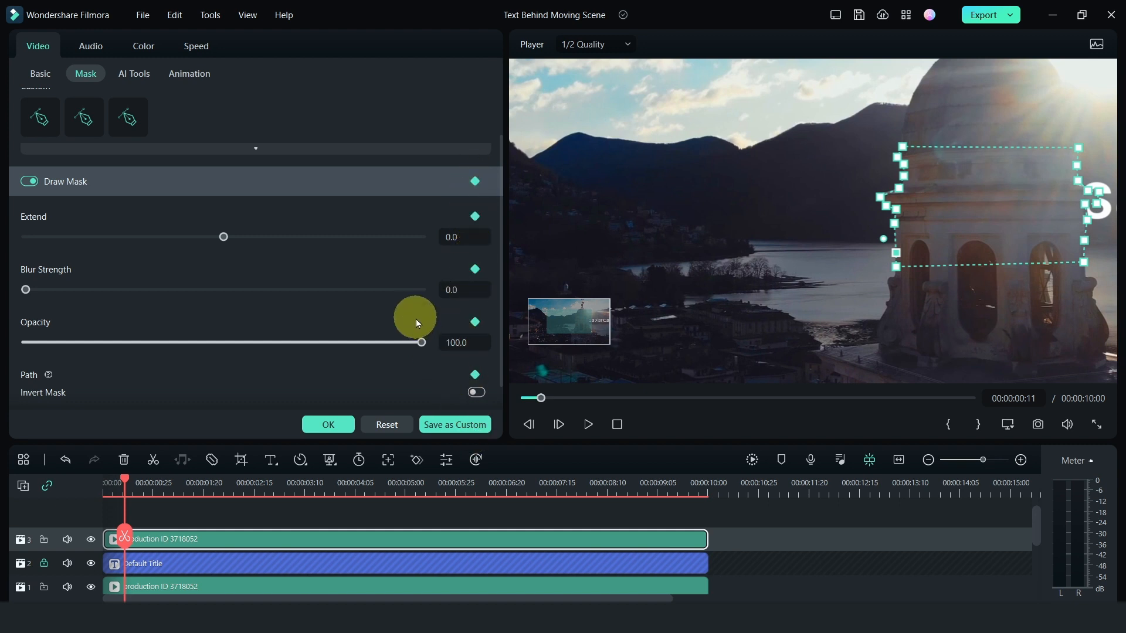
- Move the playhead to 00:00:02:13 and hide track 1 to isolate the masked tower section
scroll(416, 319, down, 1)
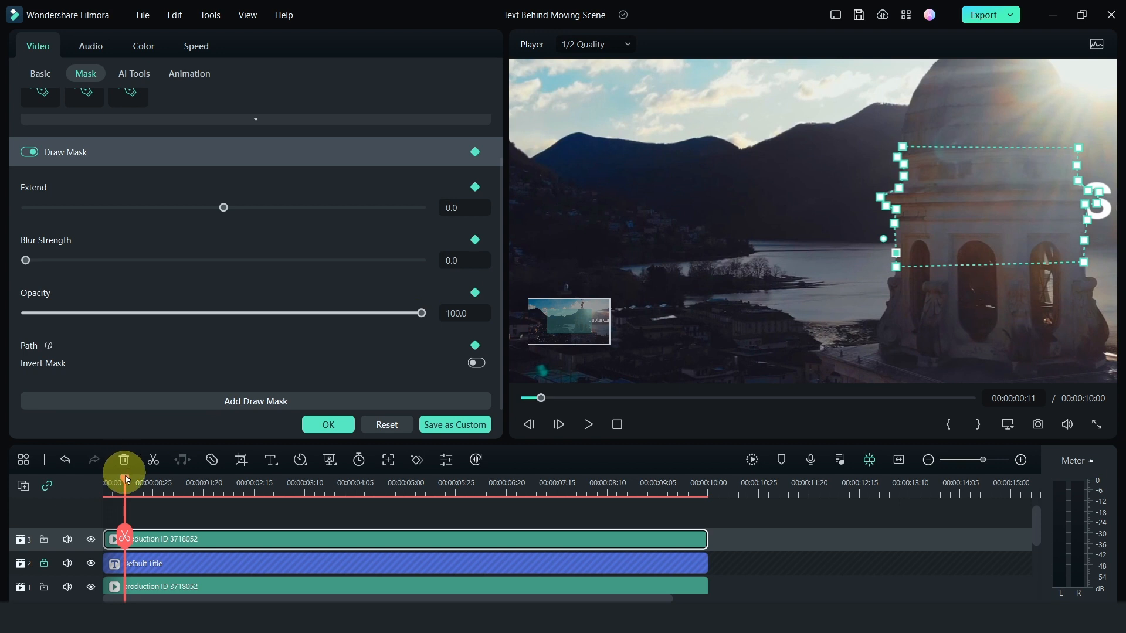
drag(127, 479, 252, 493)
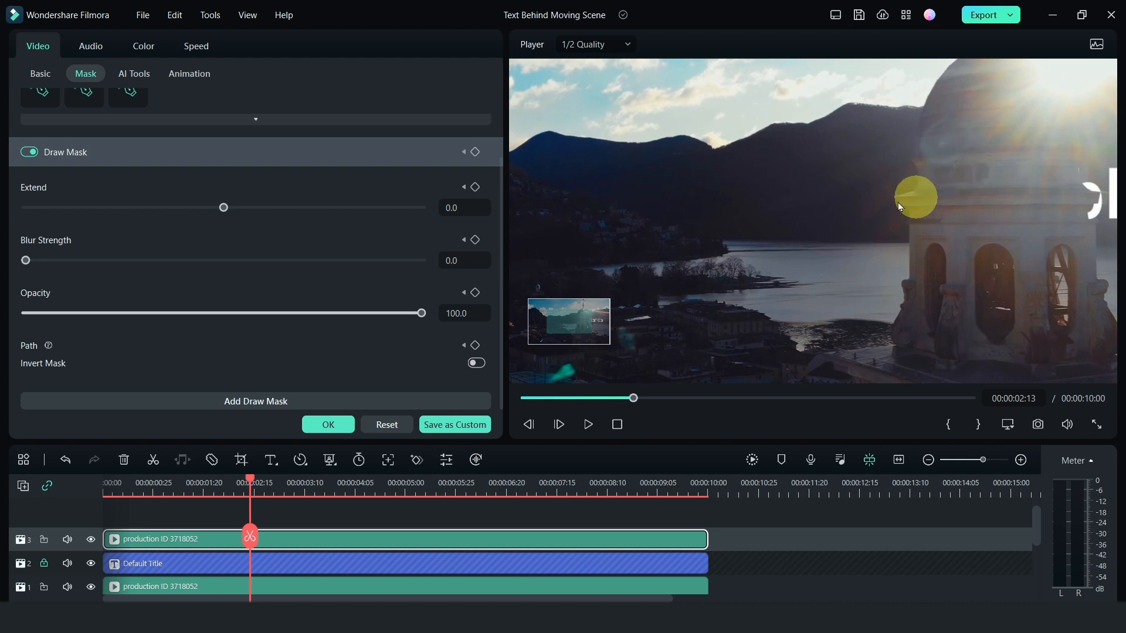
click(91, 588)
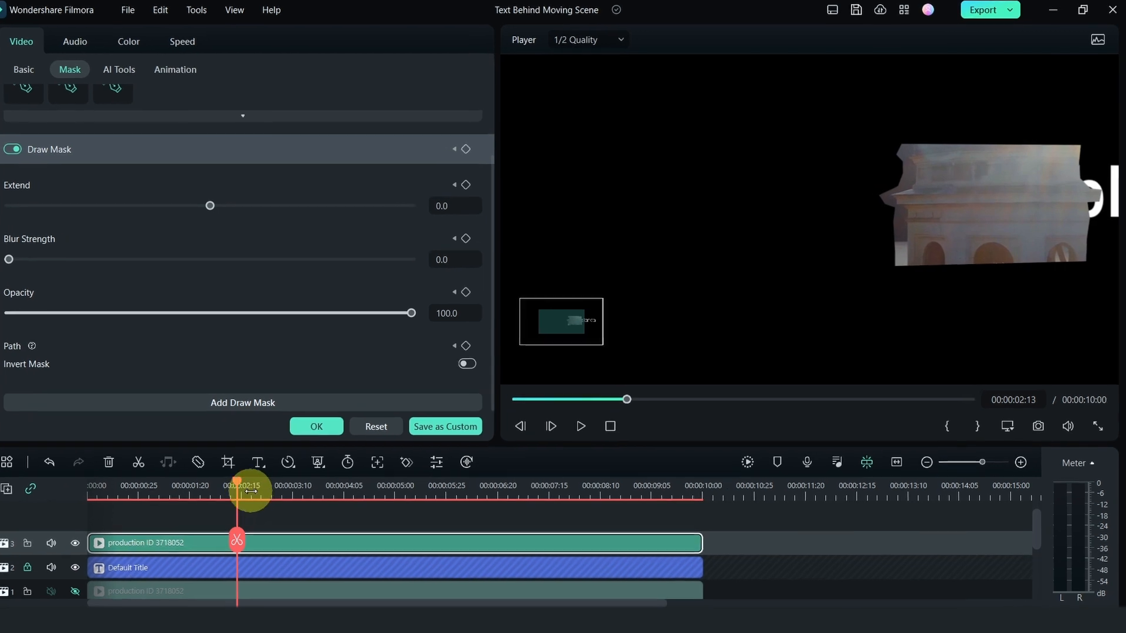
- Scrub back to 00:00:01:18 to check the mask's drift and return to the Draw Mask keyframe at 00:00:00:11
drag(251, 481, 236, 482)
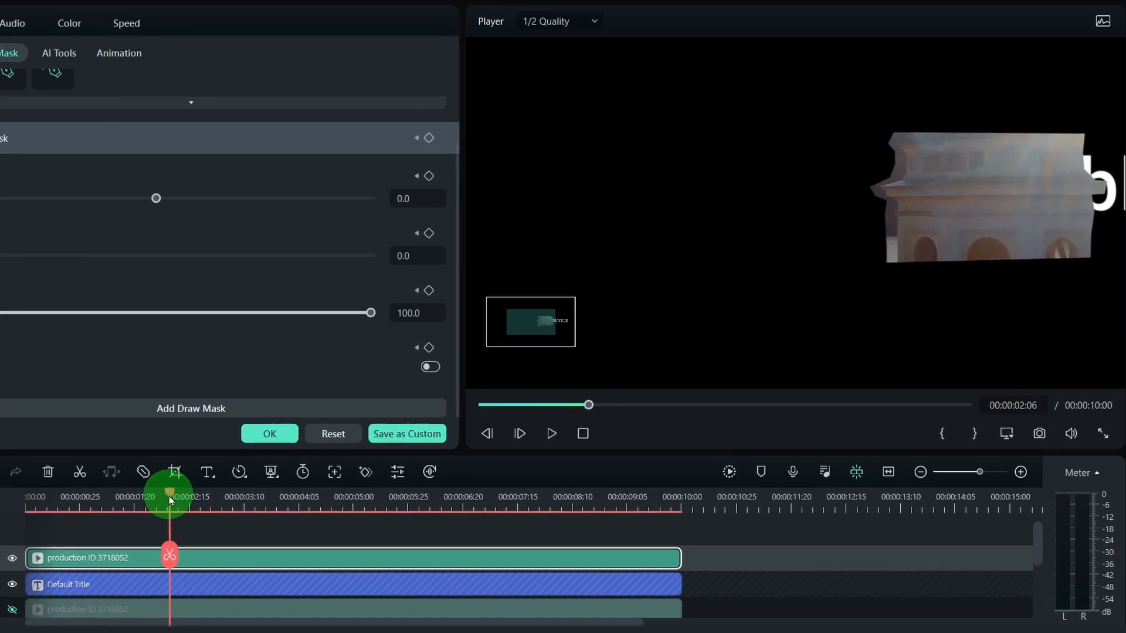
drag(169, 496, 117, 505)
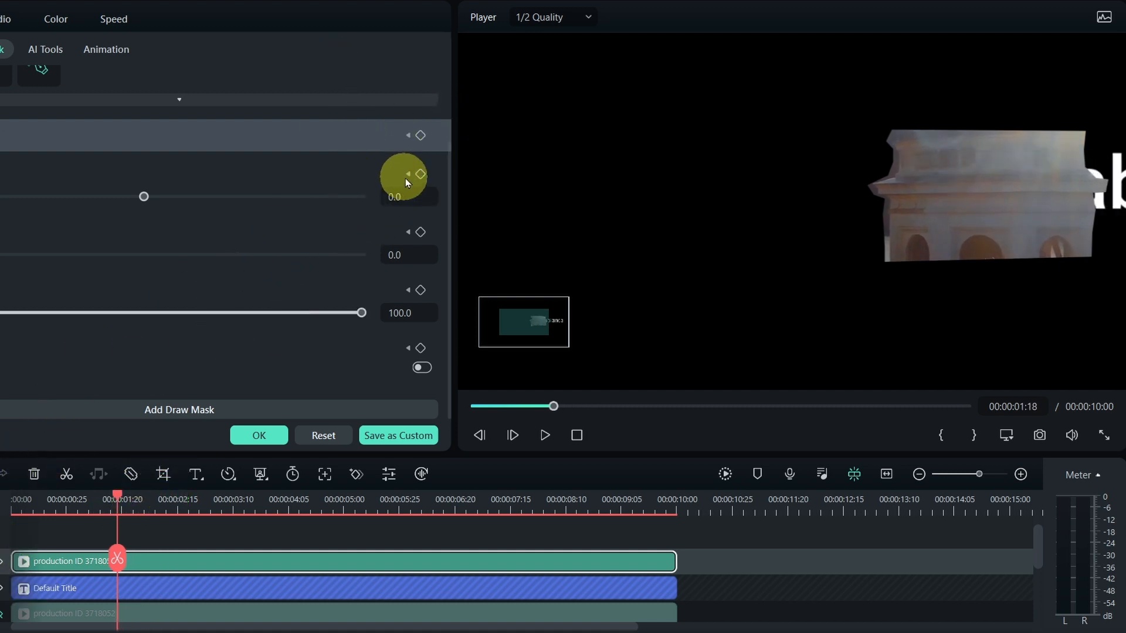
click(406, 137)
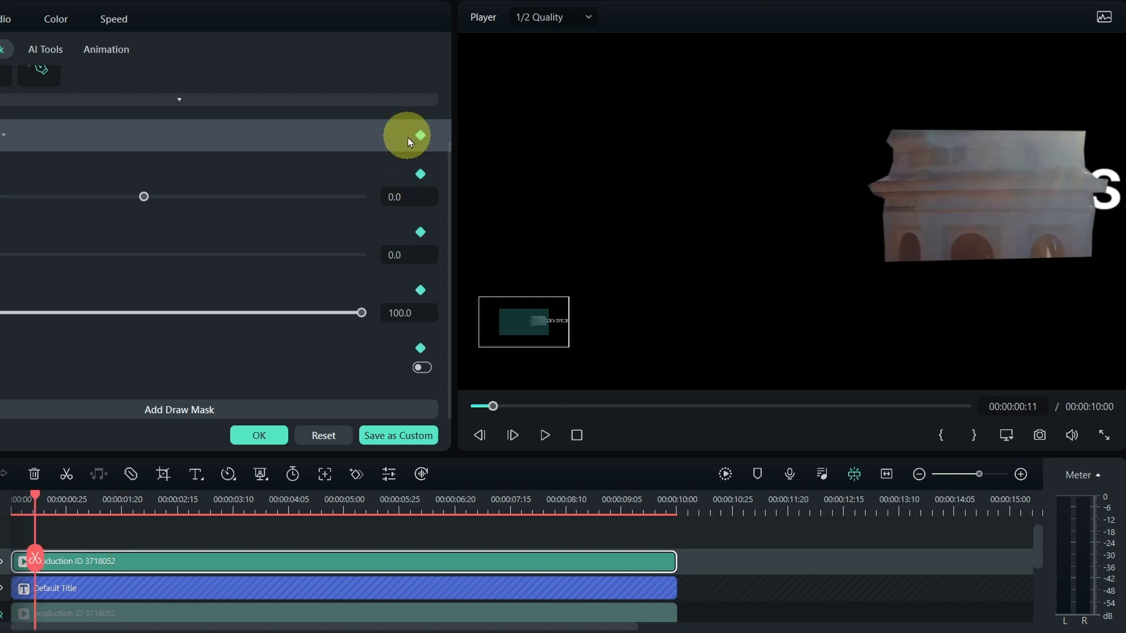
- Add a Draw Mask keyframe at 00:00:01:27 and shift the mask slightly right to follow the tower
drag(35, 495, 139, 496)
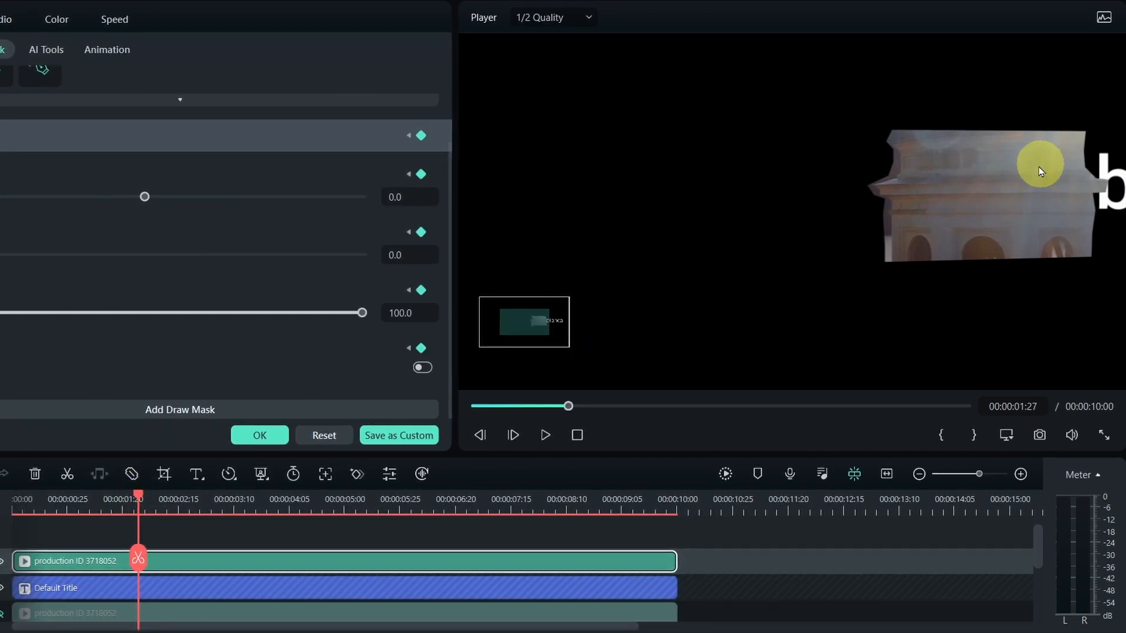
click(955, 198)
drag(957, 198, 962, 199)
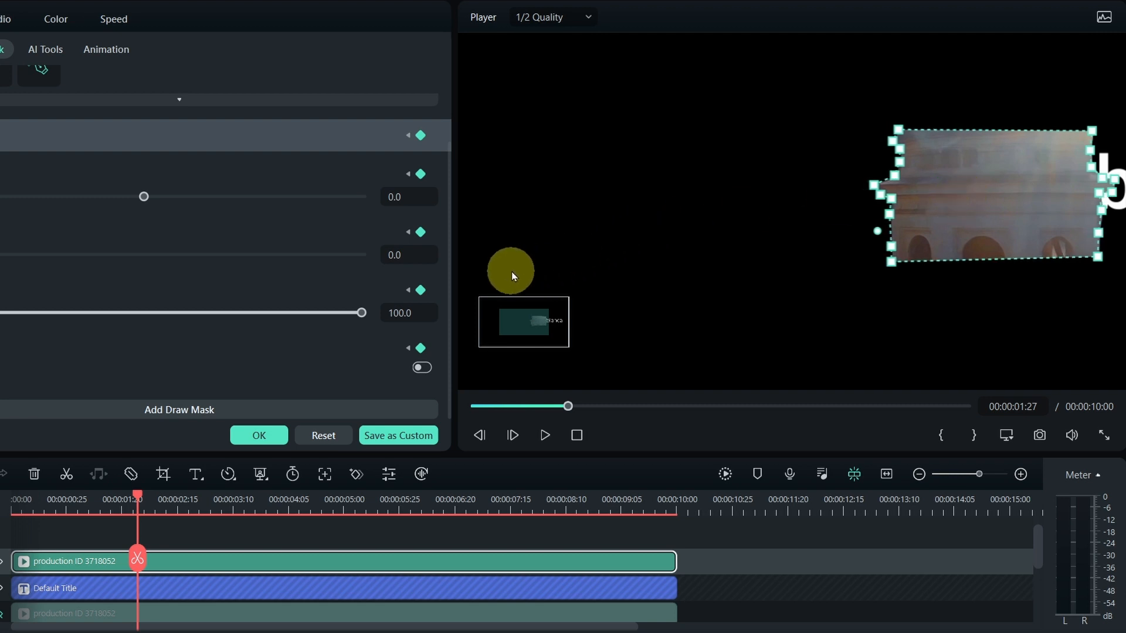
click(754, 267)
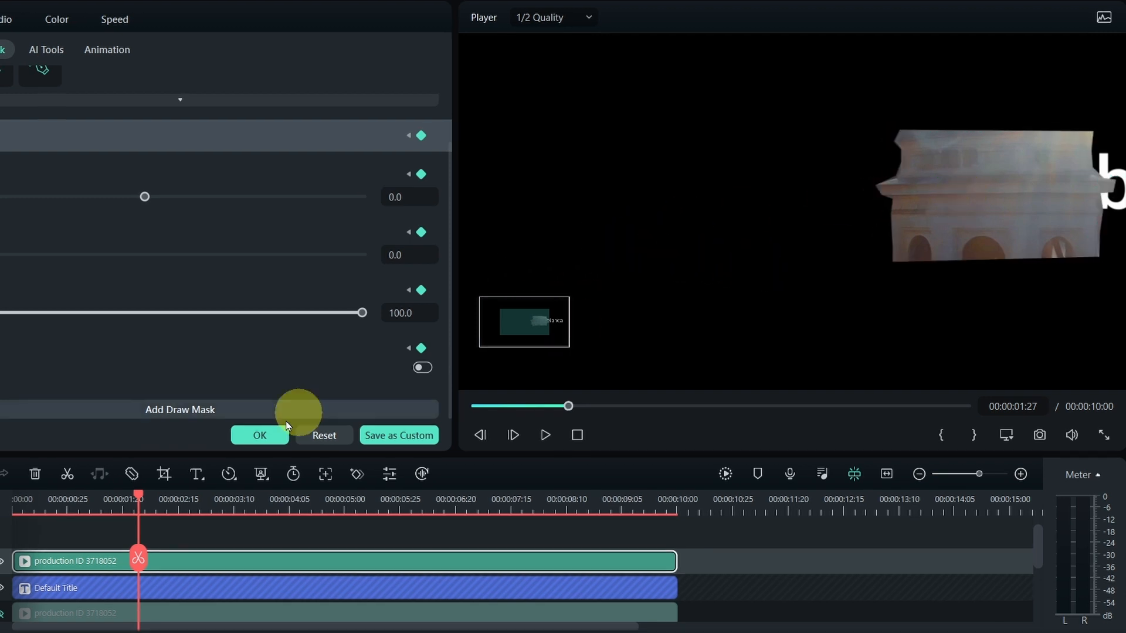
- Add a Draw Mask keyframe at 00:00:02:22 and shift the mask right to realign it with the tower
click(139, 498)
drag(139, 497, 192, 498)
click(422, 136)
drag(974, 181, 986, 179)
click(846, 266)
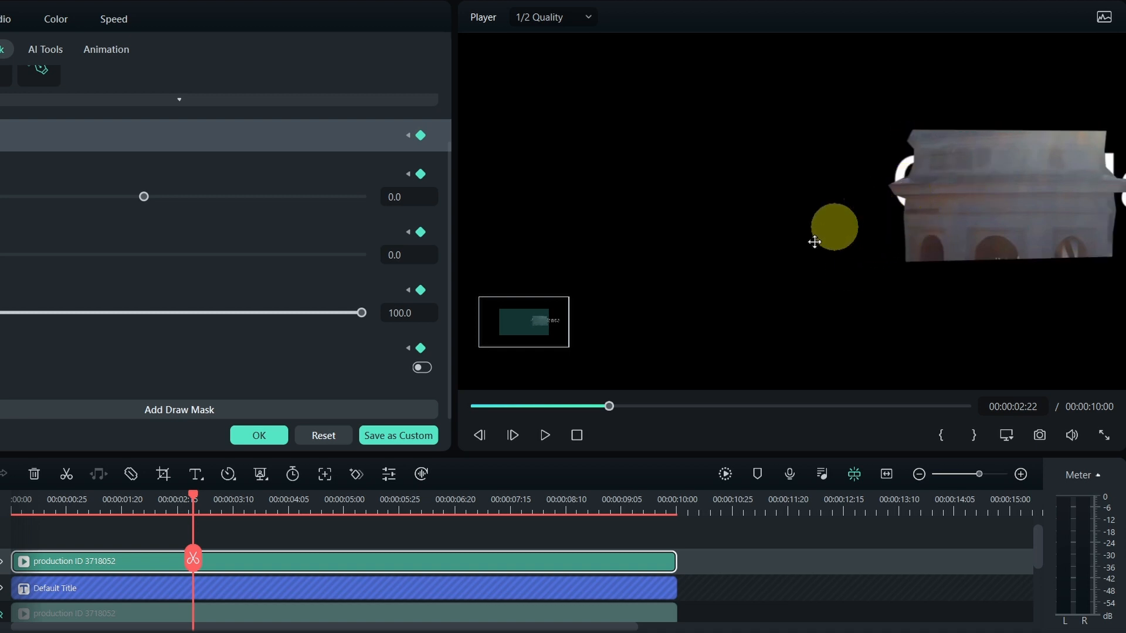
- Add a Draw Mask keyframe at 00:00:03:18 and nudge the mask right onto the tower section
drag(193, 497, 250, 505)
click(420, 136)
click(998, 210)
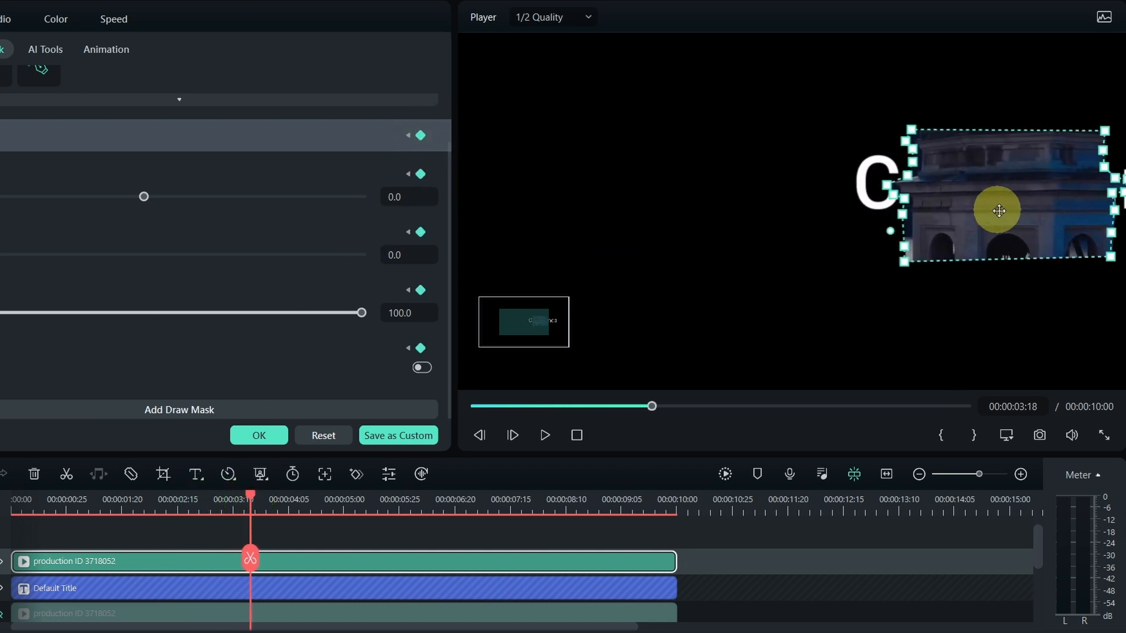
drag(974, 205, 983, 207)
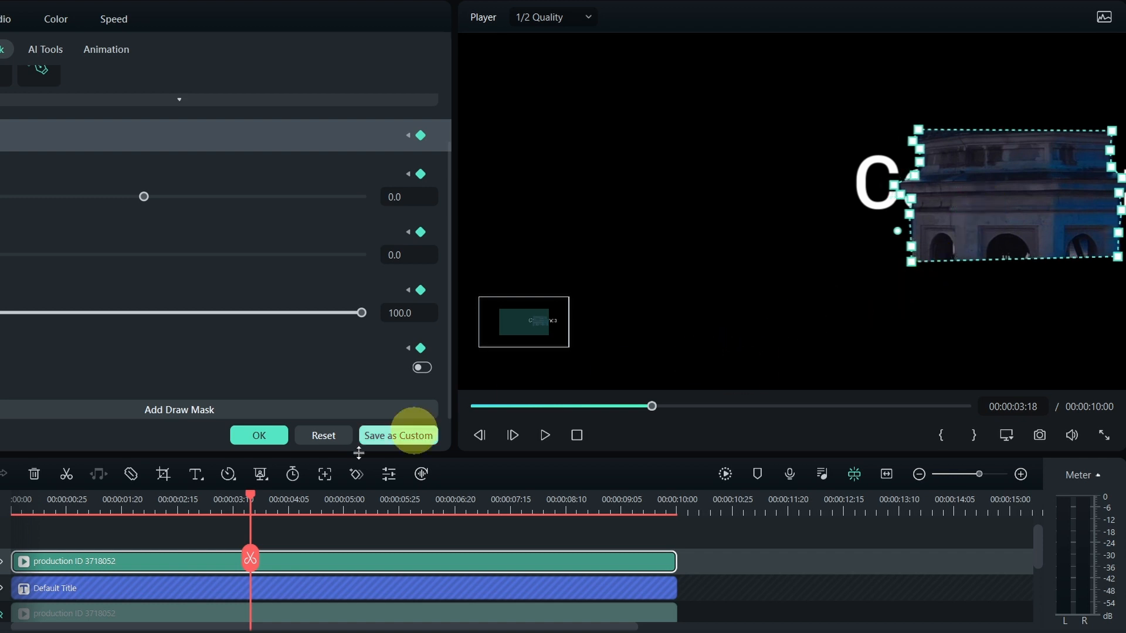
- Keyframe the mask further right just past 00:00:04:05 and at 00:00:05:12, and fine-tune its lower-left points at the second keyframe
drag(251, 497, 304, 499)
click(421, 138)
drag(964, 194, 975, 195)
drag(319, 493, 430, 486)
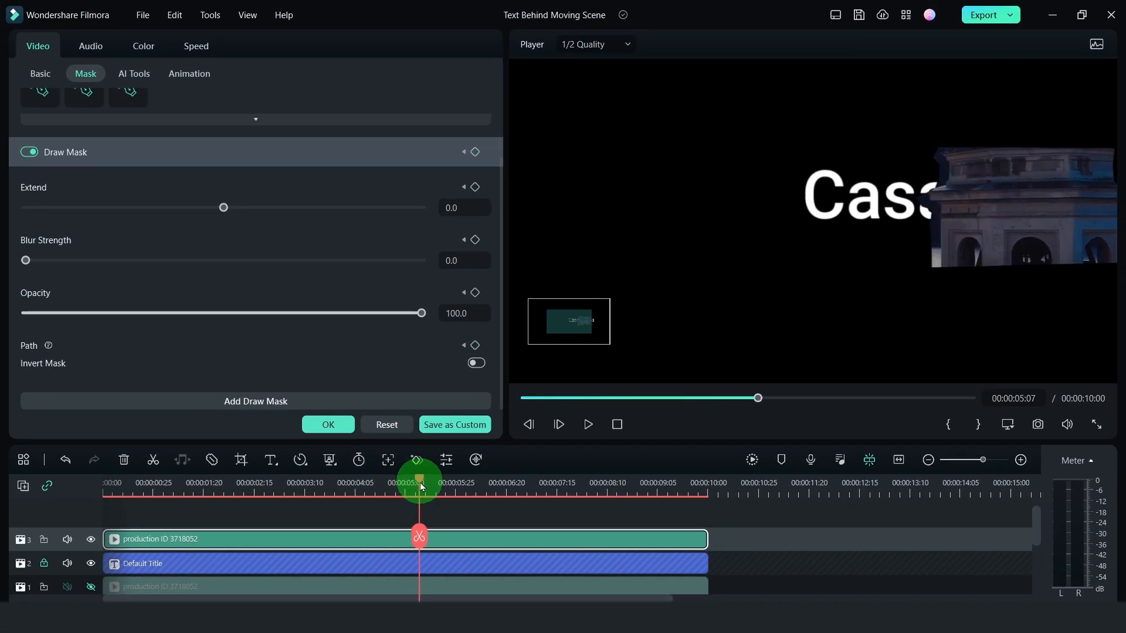
drag(989, 216, 1001, 213)
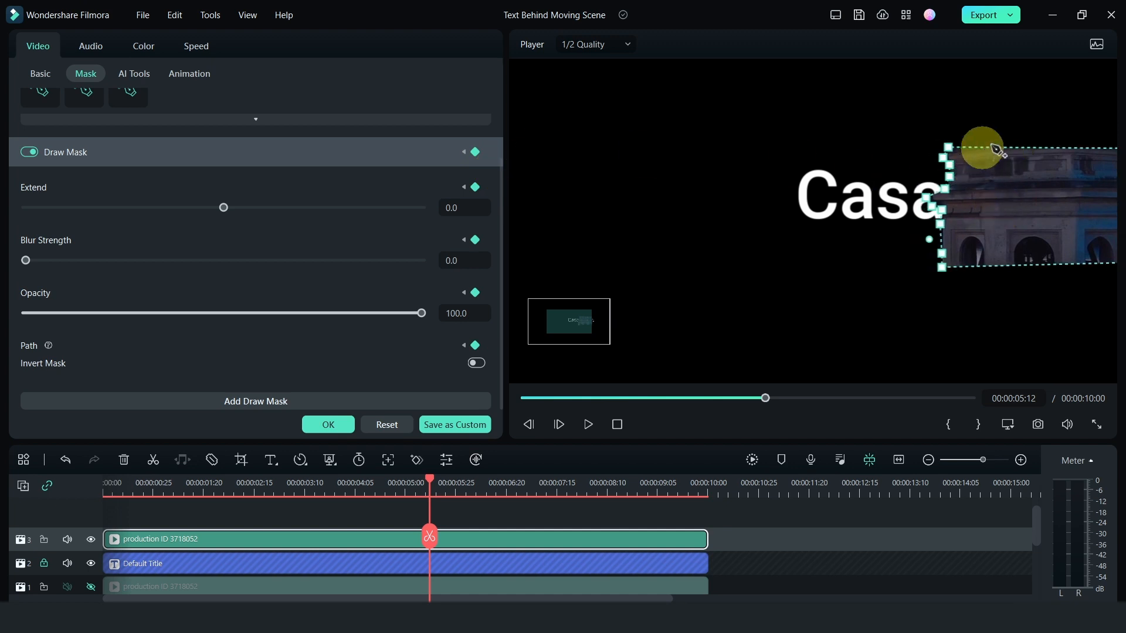
mouse_move(942, 266)
mouse_down()
mouse_move(942, 276)
mouse_move(927, 254)
mouse_move(940, 255)
mouse_up()
click(941, 256)
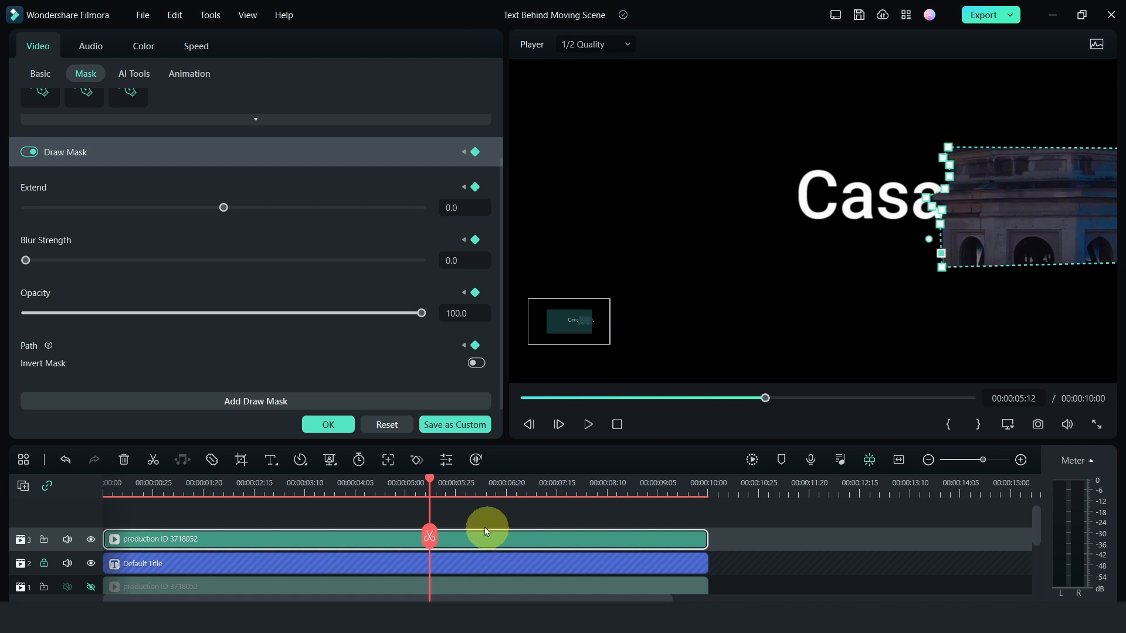
- Add Draw Mask keyframes at 00:00:06:07 and around the seven-second mark, realigning the mask with the tower
drag(431, 483, 480, 482)
click(477, 154)
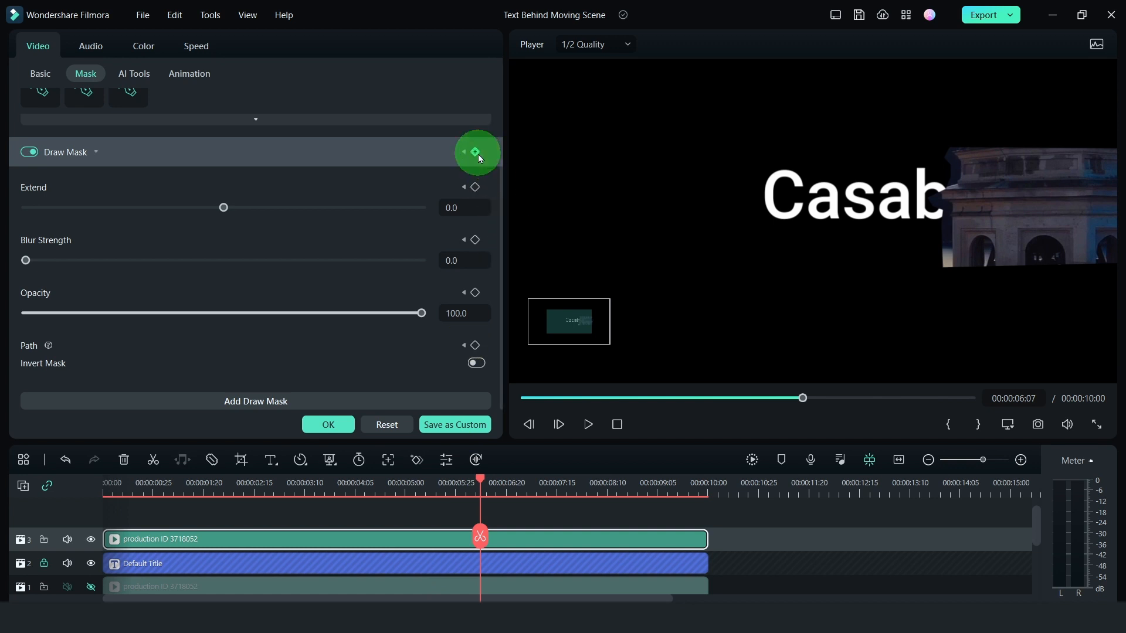
click(998, 209)
drag(480, 480, 532, 479)
click(476, 153)
drag(1008, 205, 1018, 205)
click(1031, 291)
- Add Draw Mask keyframes at 00:00:08:19 and 00:00:09:21, moving the mask right to follow the tower to the clip's end
drag(531, 479, 625, 479)
click(476, 153)
click(1029, 206)
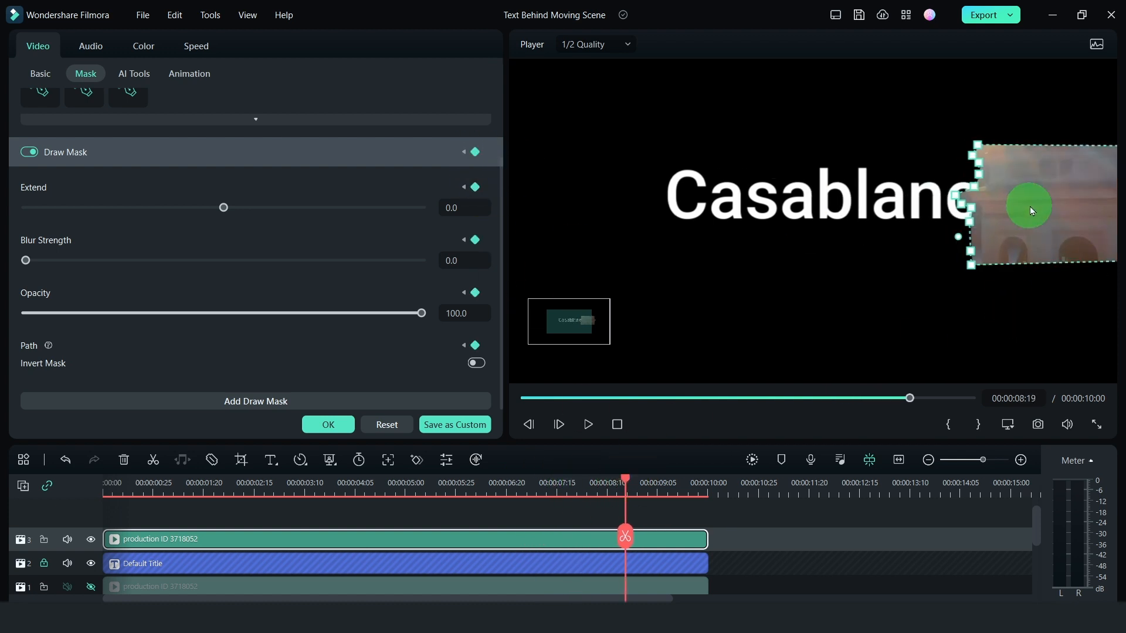
drag(1030, 206, 1039, 206)
drag(632, 486, 690, 486)
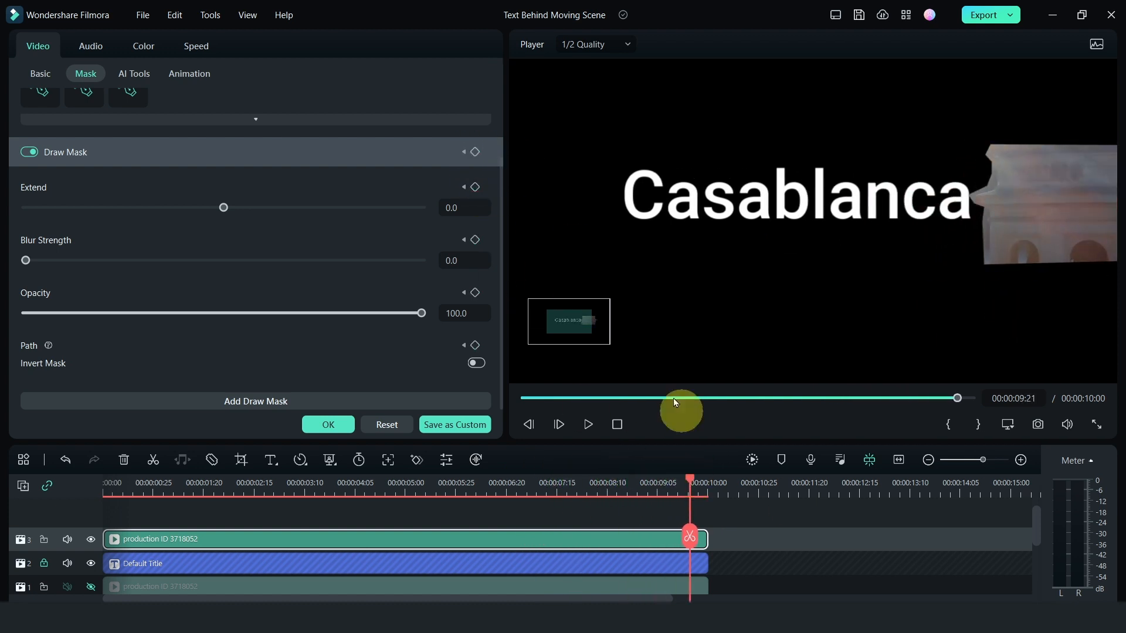
click(1028, 206)
click(575, 555)
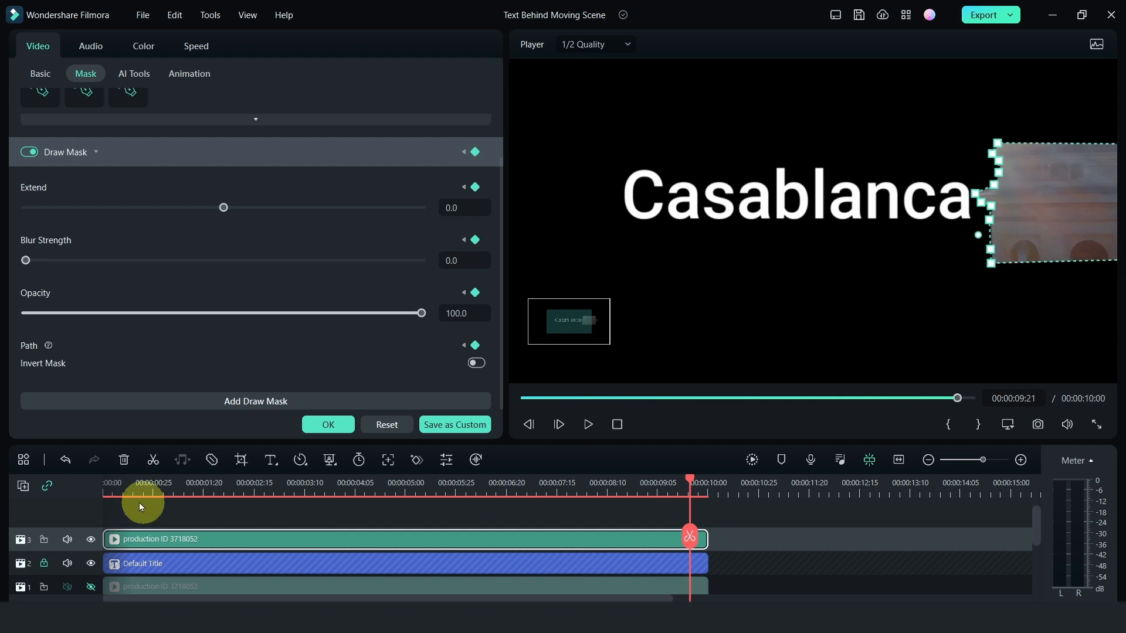
- Make track 1 visible again and move the playhead to 00:00:04:06 to check the composite
click(119, 490)
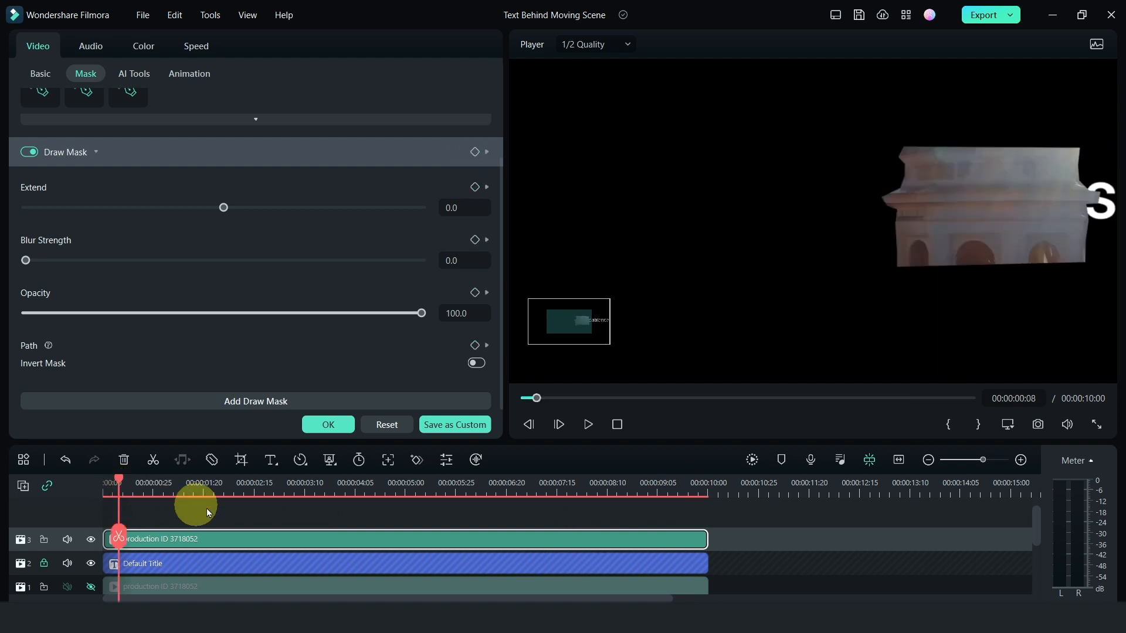
click(91, 586)
click(711, 398)
- Zoom the preview out to show the whole frame and play the finished effect from near the start
click(1007, 424)
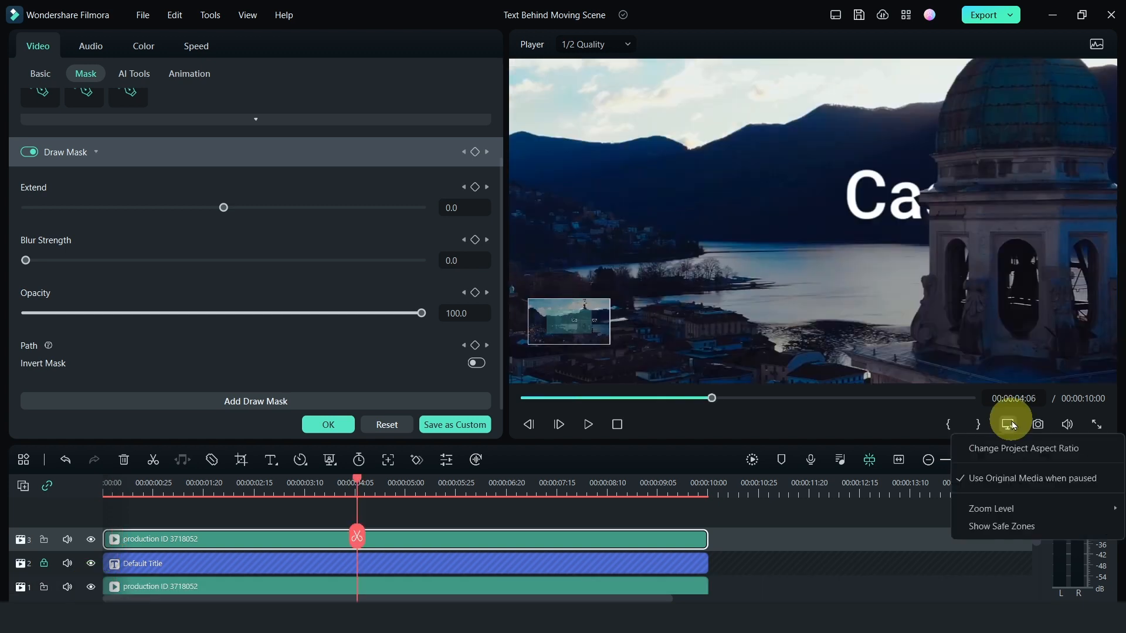
click(1009, 505)
click(880, 509)
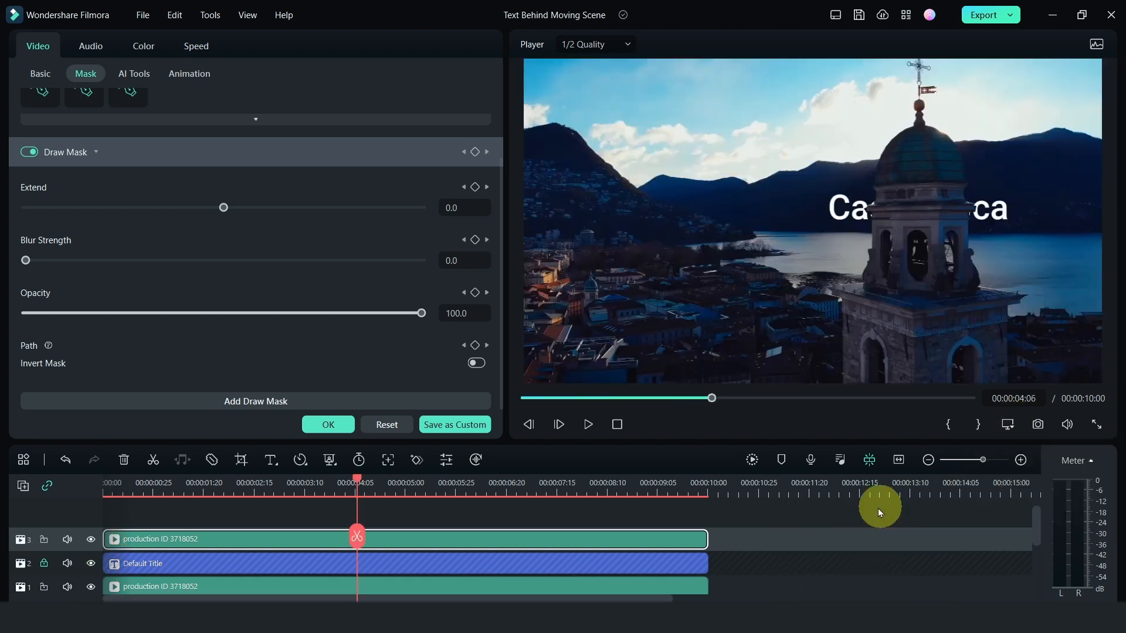
click(119, 493)
key(space)
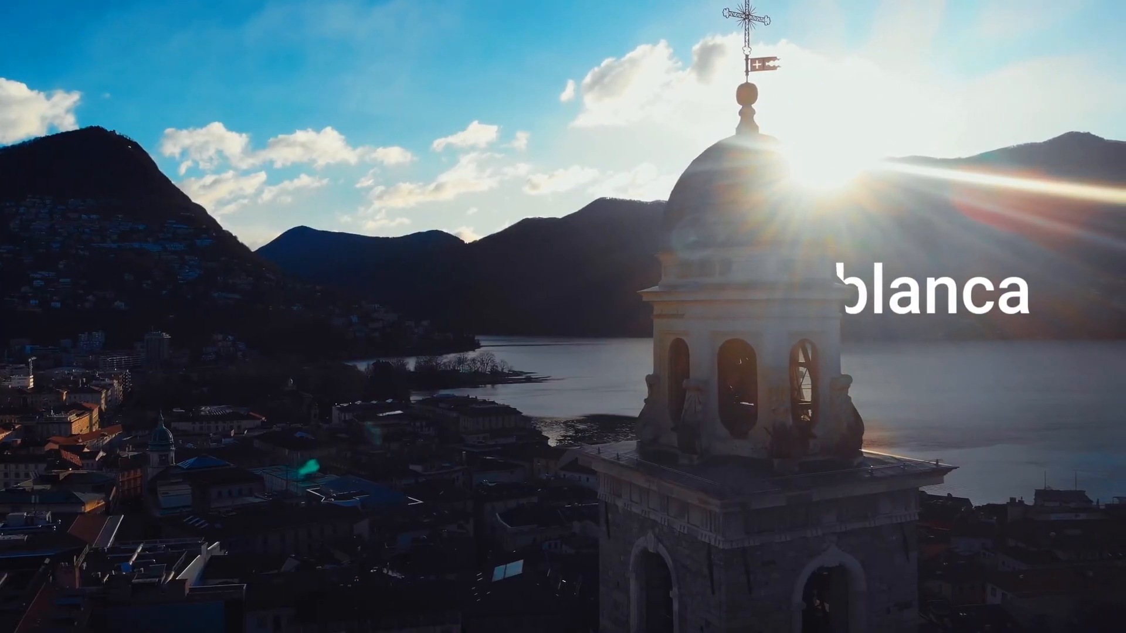